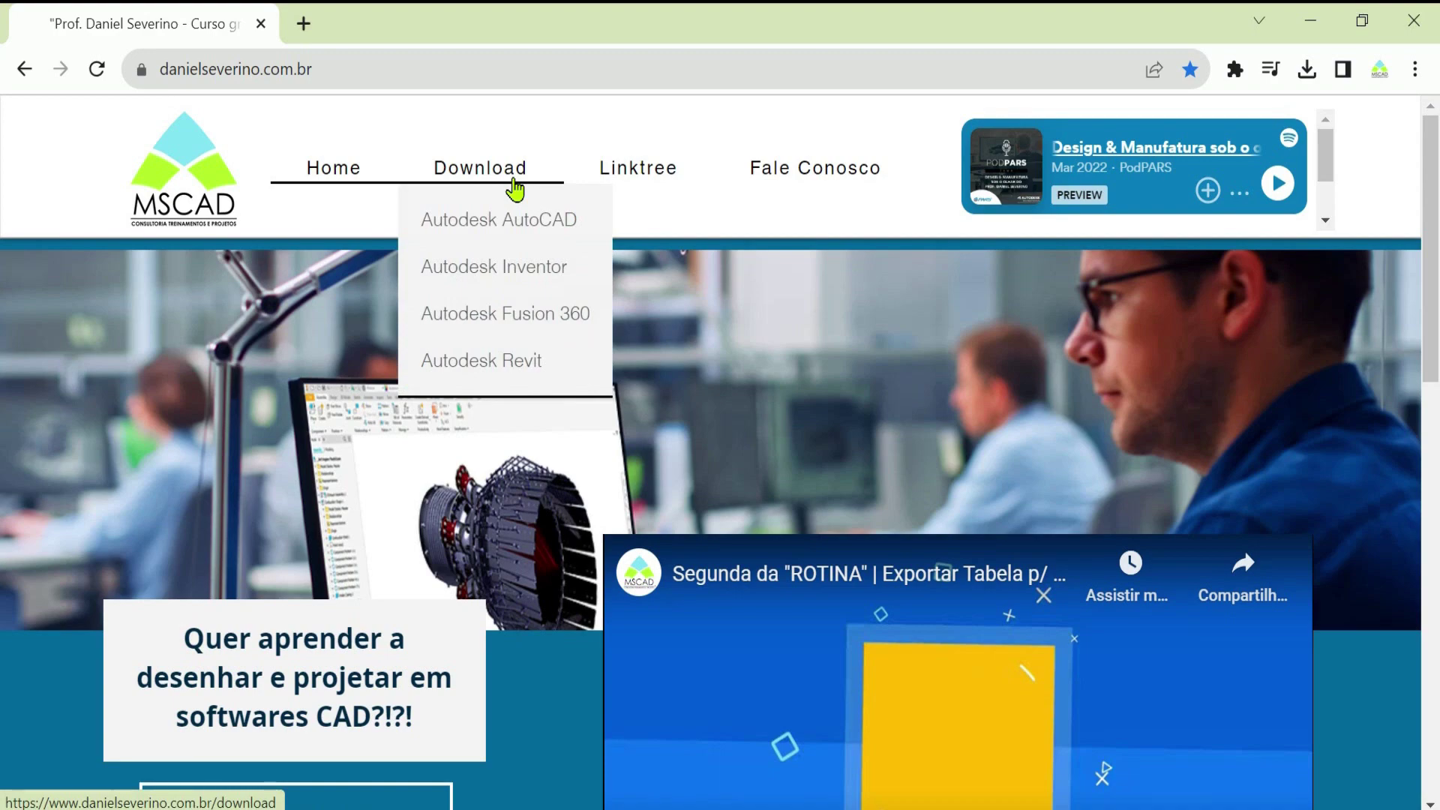
Open the MSCAD AutoCAD resources page and scroll to the Arquivos LISP BigBang download
{"action": "left_click", "coordinate": [517, 225]}
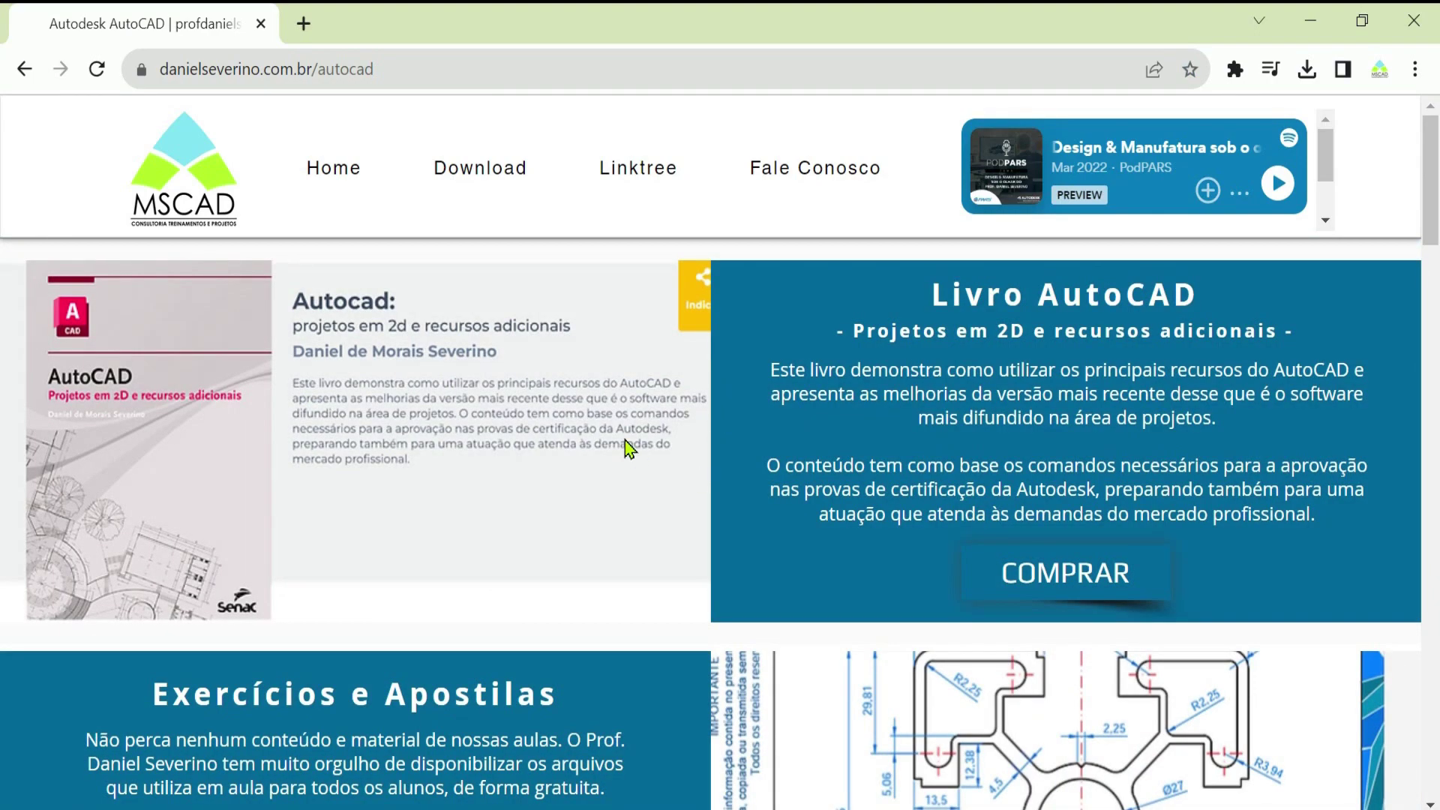
{"action": "scroll", "coordinate": [632, 448], "scroll_direction": "down", "scroll_amount": 2}
{"action": "scroll", "coordinate": [638, 442], "scroll_direction": "down", "scroll_amount": 2}
{"action": "scroll", "coordinate": [638, 446], "scroll_direction": "down", "scroll_amount": 1}
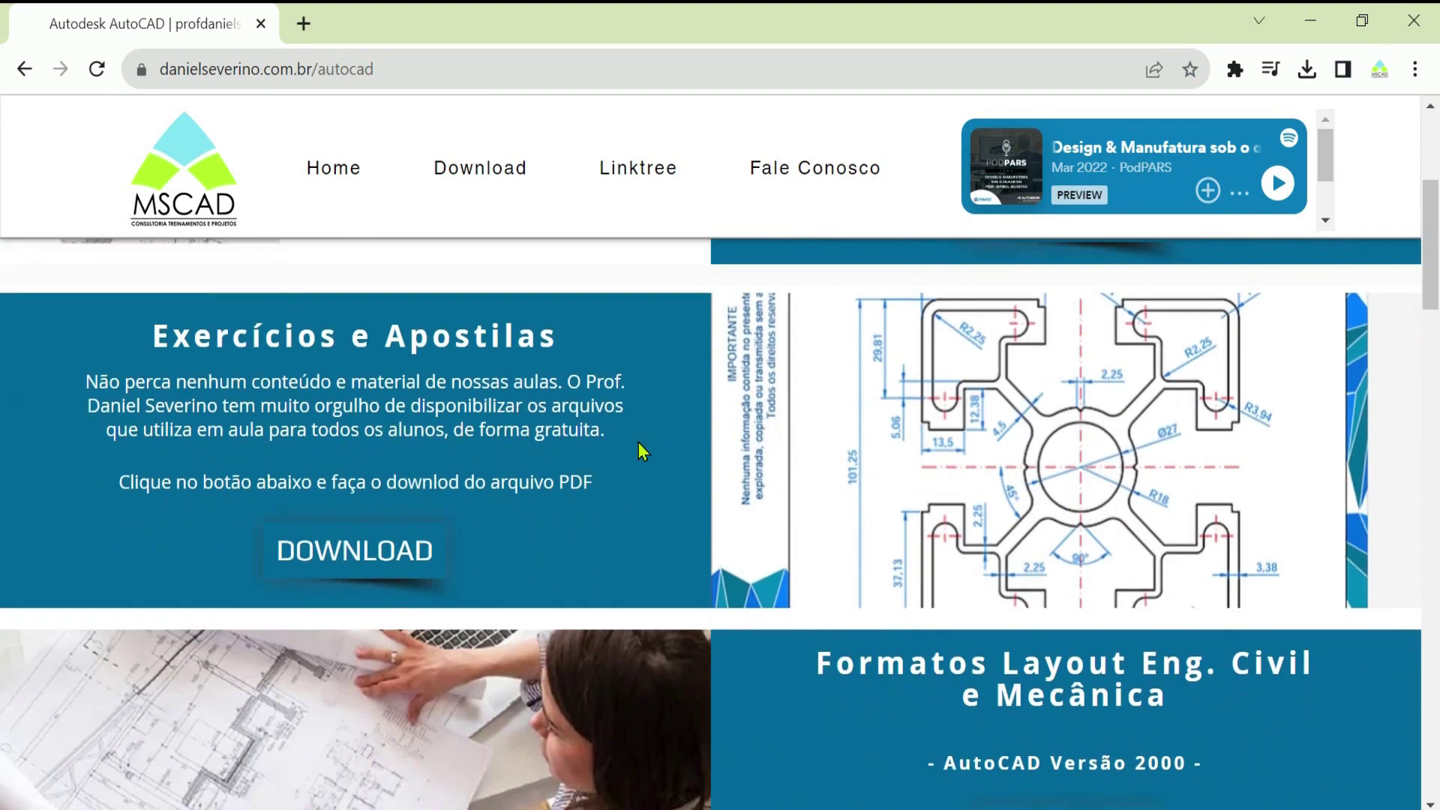
{"action": "scroll", "coordinate": [640, 449], "scroll_direction": "down", "scroll_amount": 2}
{"action": "scroll", "coordinate": [653, 446], "scroll_direction": "down", "scroll_amount": 2}
{"action": "scroll", "coordinate": [665, 449], "scroll_direction": "down", "scroll_amount": 1}
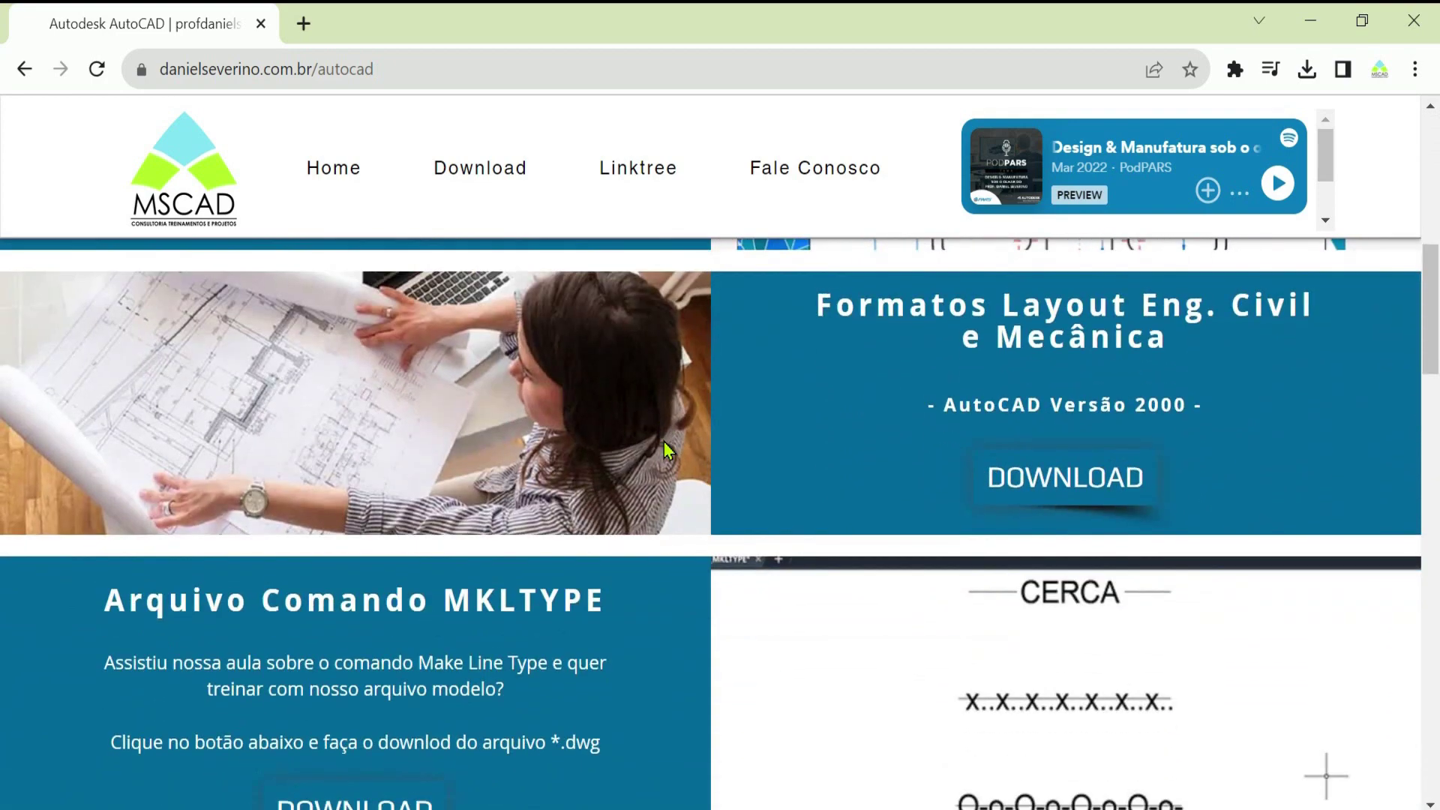
{"action": "scroll", "coordinate": [666, 449], "scroll_direction": "down", "scroll_amount": 3}
{"action": "scroll", "coordinate": [666, 450], "scroll_direction": "down", "scroll_amount": 3}
{"action": "scroll", "coordinate": [665, 450], "scroll_direction": "down", "scroll_amount": 2}
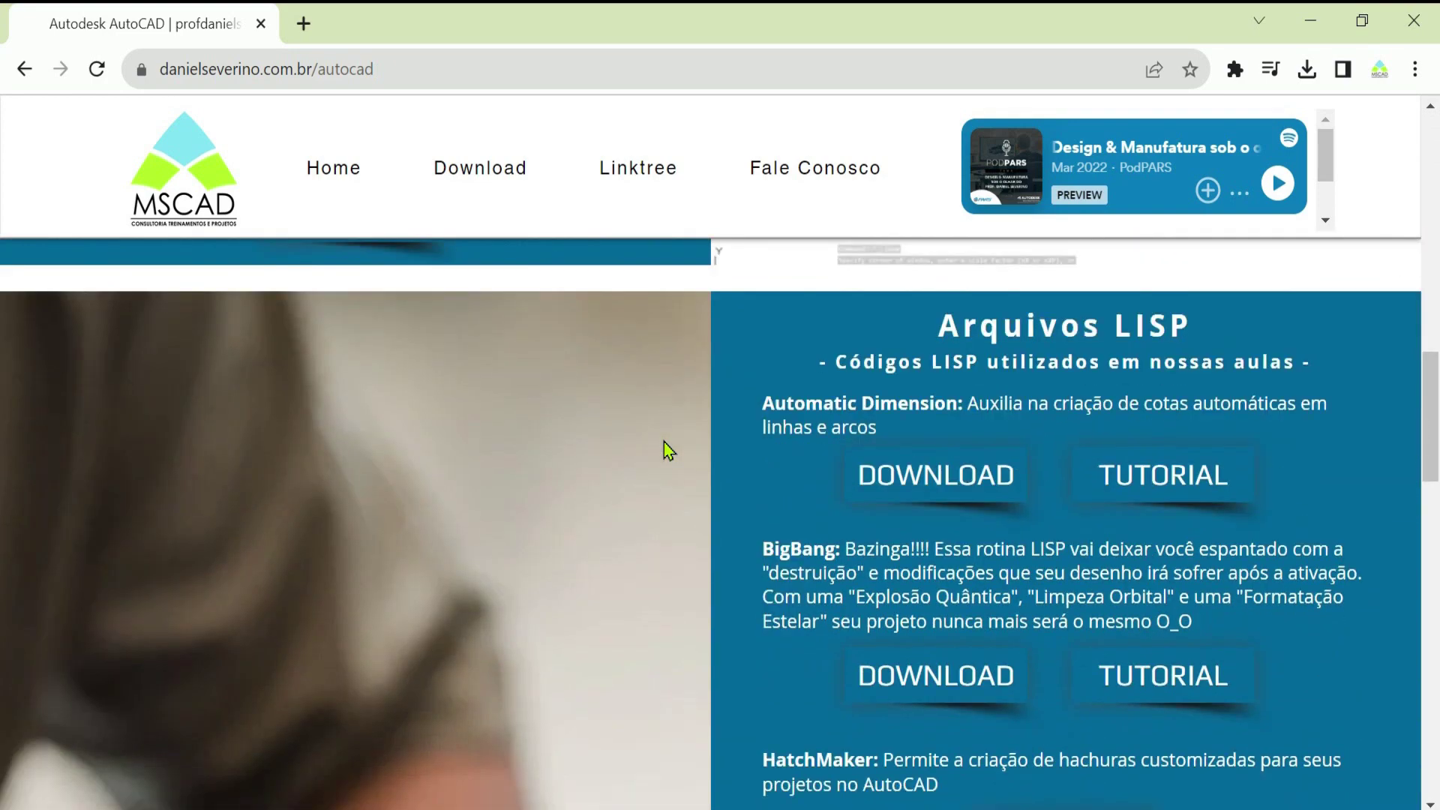
{"action": "scroll", "coordinate": [663, 449], "scroll_direction": "down", "scroll_amount": 2}
{"action": "scroll", "coordinate": [663, 449], "scroll_direction": "up", "scroll_amount": 2}
{"action": "scroll", "coordinate": [847, 589], "scroll_direction": "down", "scroll_amount": 1}
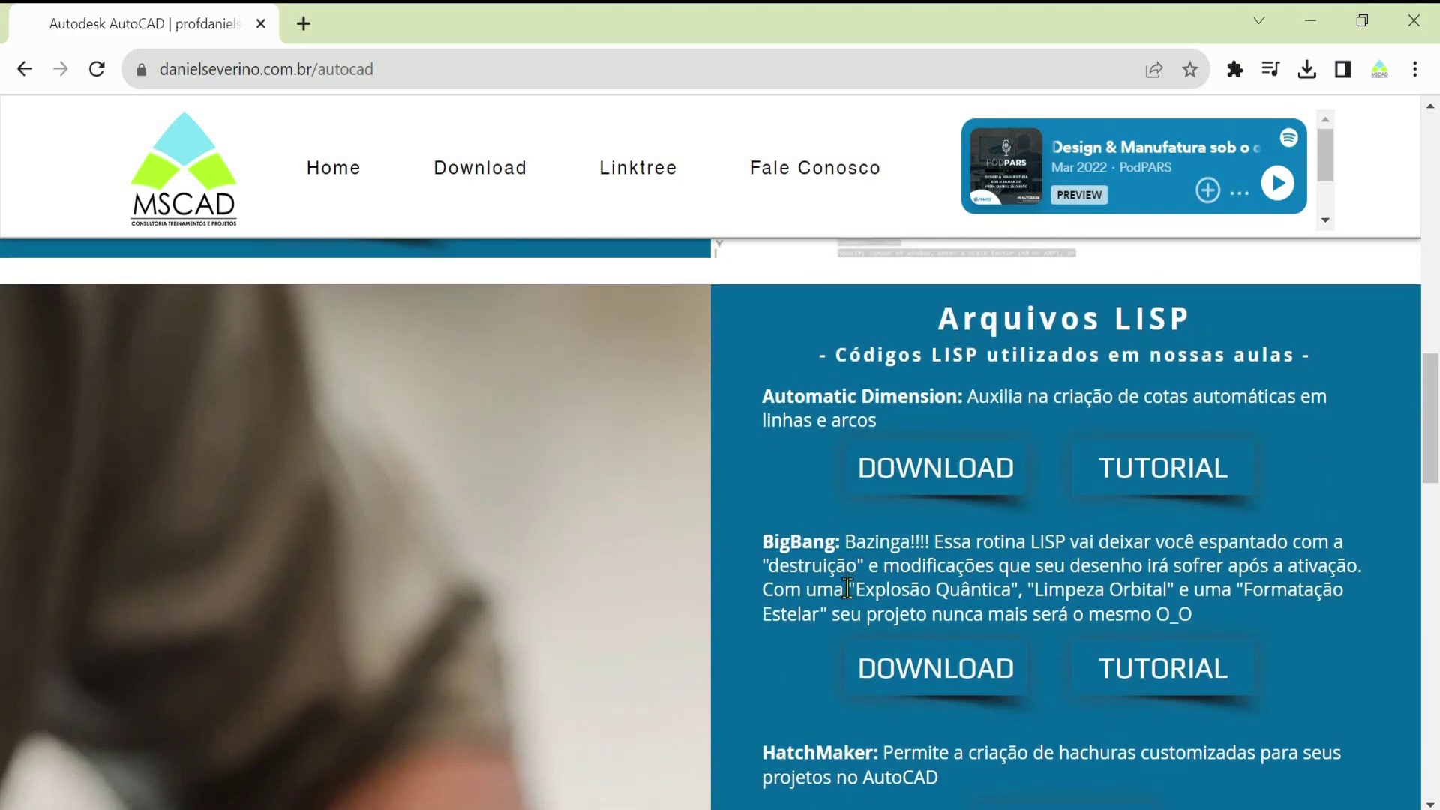
{"action": "scroll", "coordinate": [847, 589], "scroll_direction": "down", "scroll_amount": 1}
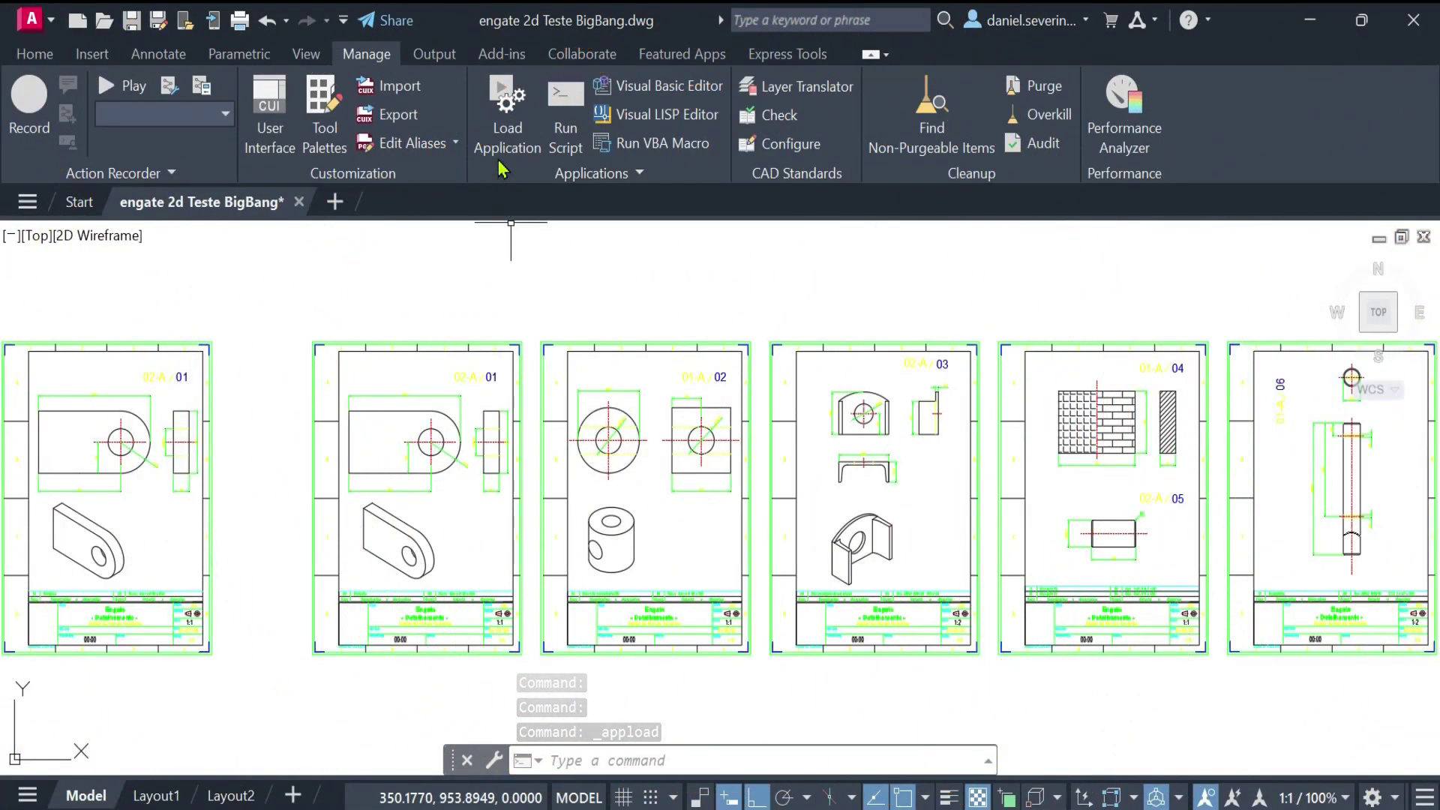
Load Lisp_BIGBANG.lsp from the LISPs folder into the AutoCAD session
{"action": "left_click", "coordinate": [501, 161]}
{"action": "key", "text": "ctrl+v"}
{"action": "key", "text": "Return"}
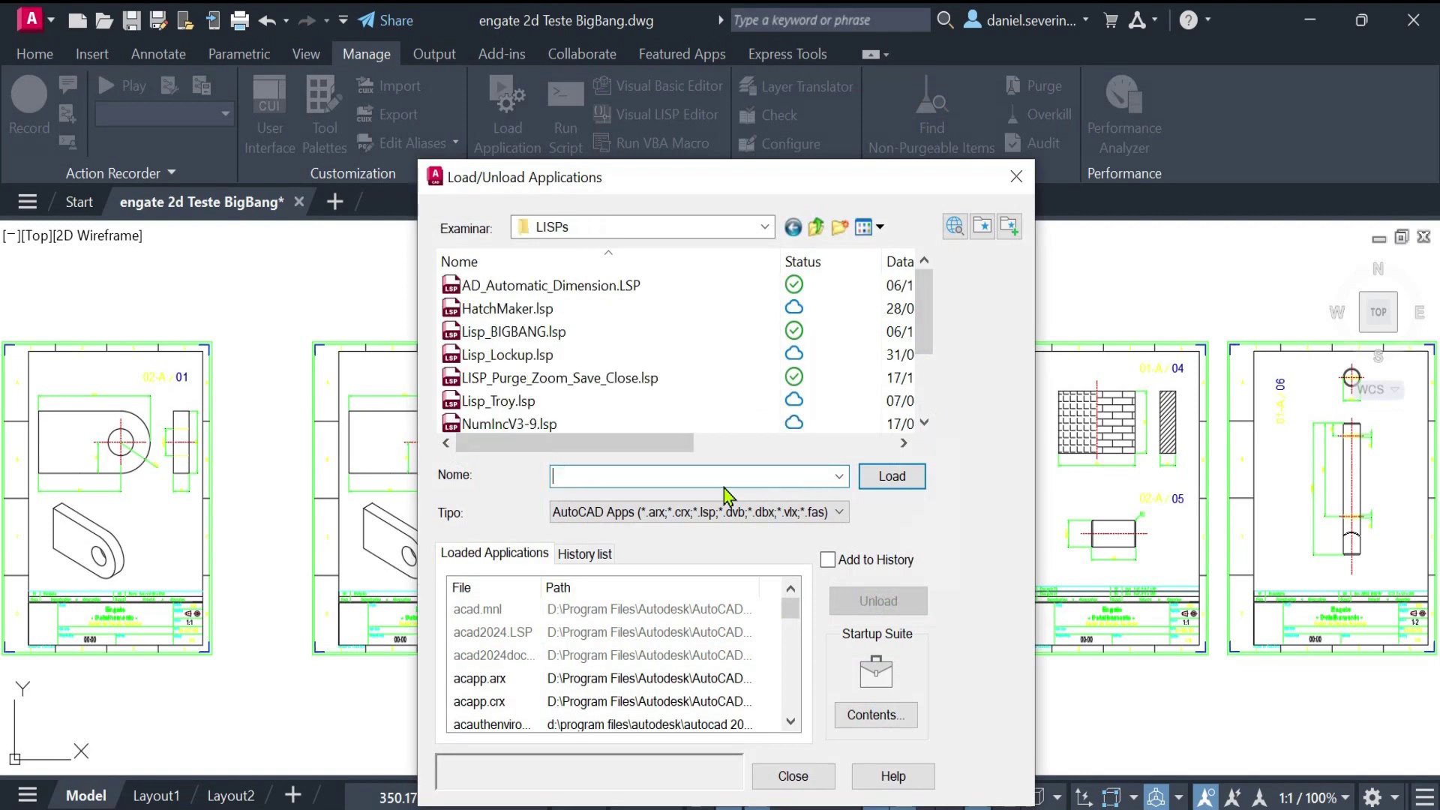
{"action": "left_click", "coordinate": [513, 331]}
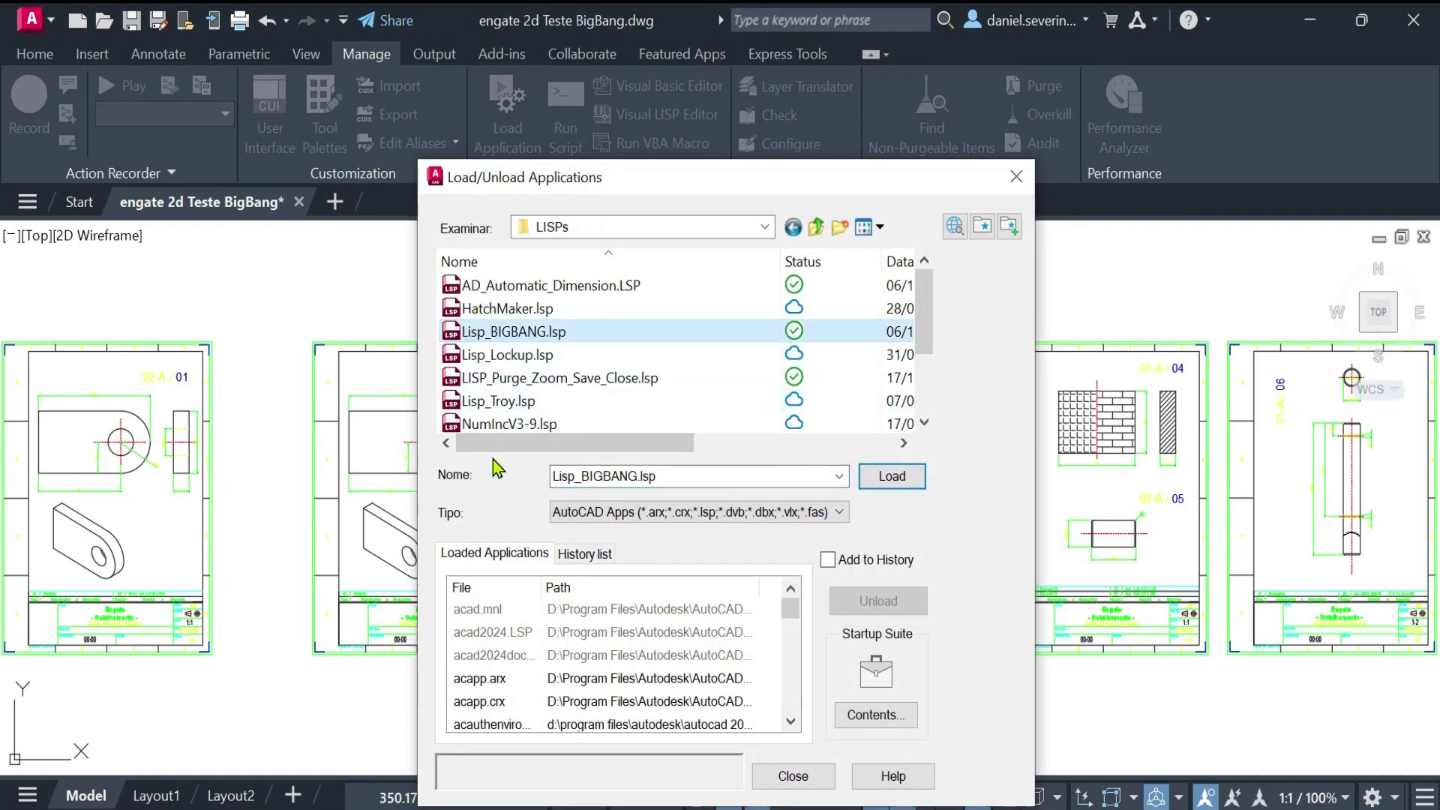
{"action": "left_click", "coordinate": [885, 479]}
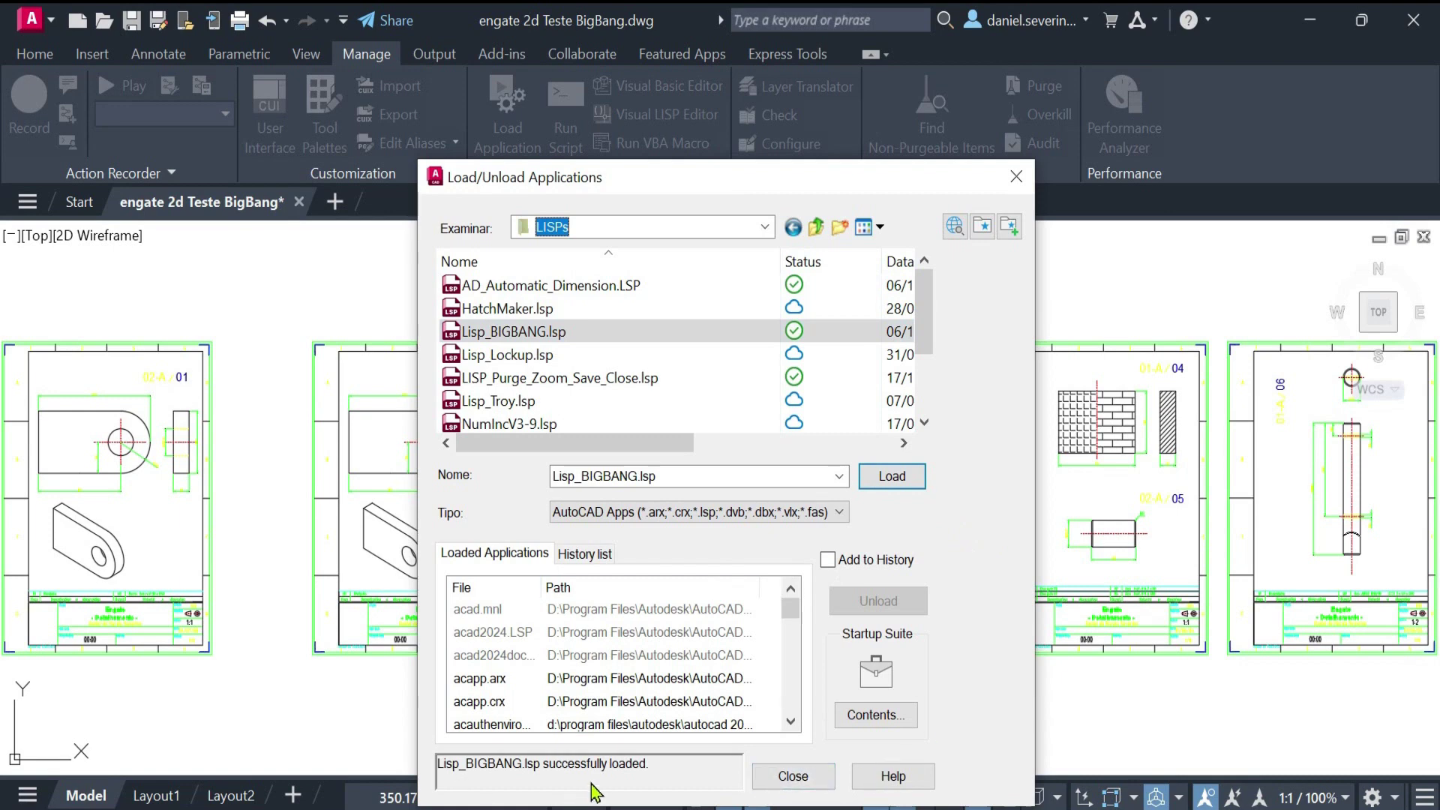
{"action": "left_click", "coordinate": [794, 776]}
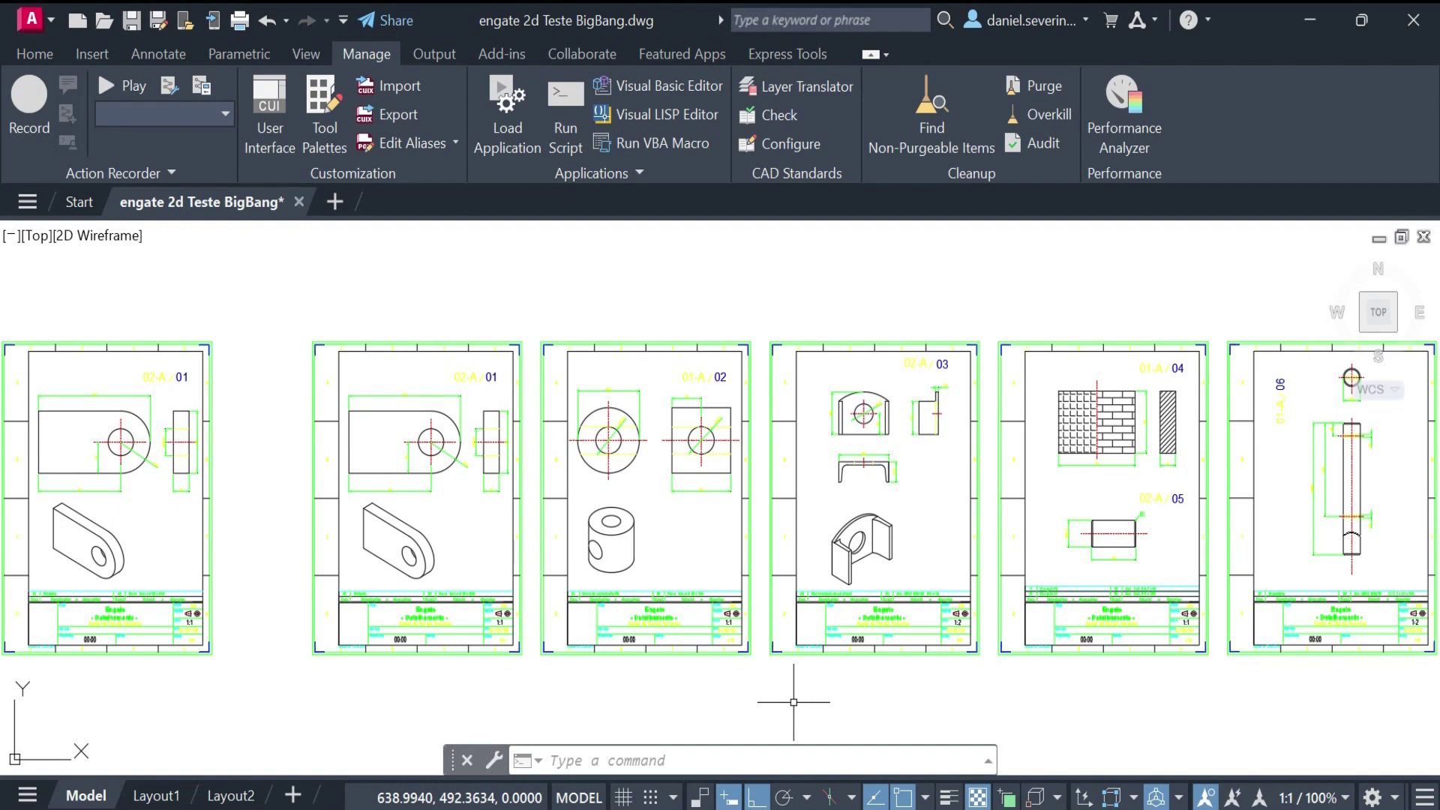
{"action": "type", "text": "dw"}
{"action": "type", "text": "g"}
{"action": "key", "text": "Return"}
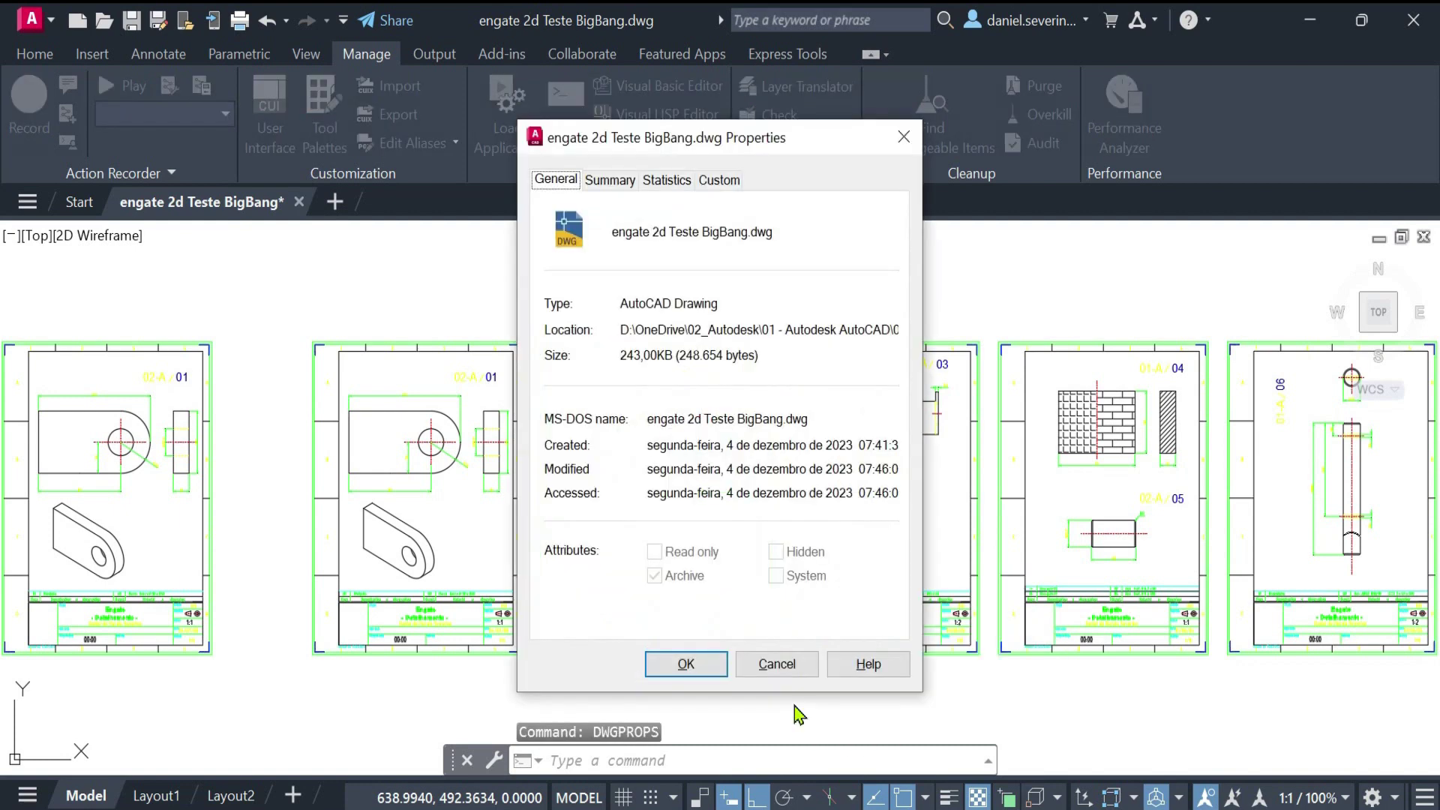
{"action": "double_click", "coordinate": [621, 356]}
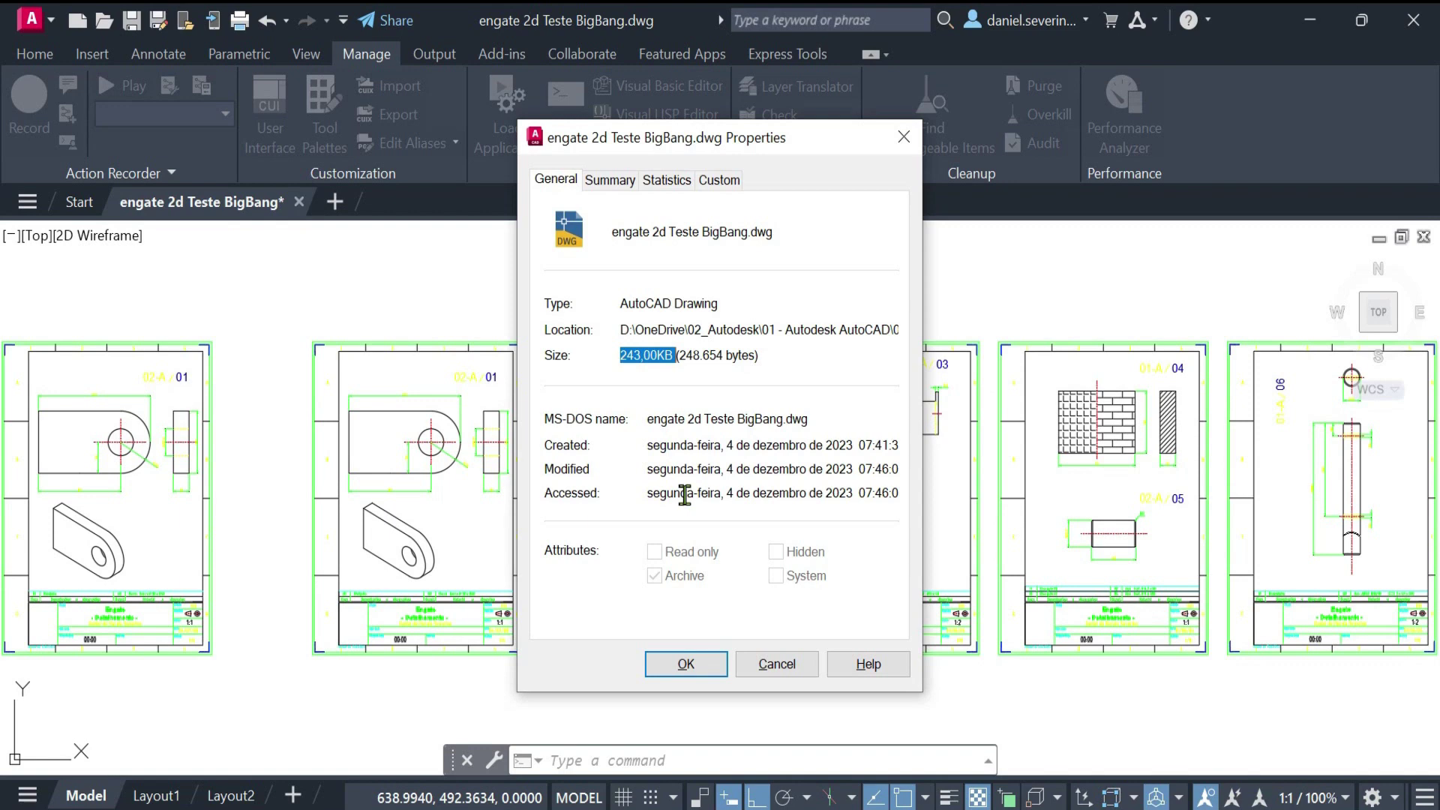
{"action": "left_click", "coordinate": [903, 137]}
Run BIGBANG to delete 3 duplicates and 141 overlaps, then save the drawing
{"action": "type", "text": "BIGB"}
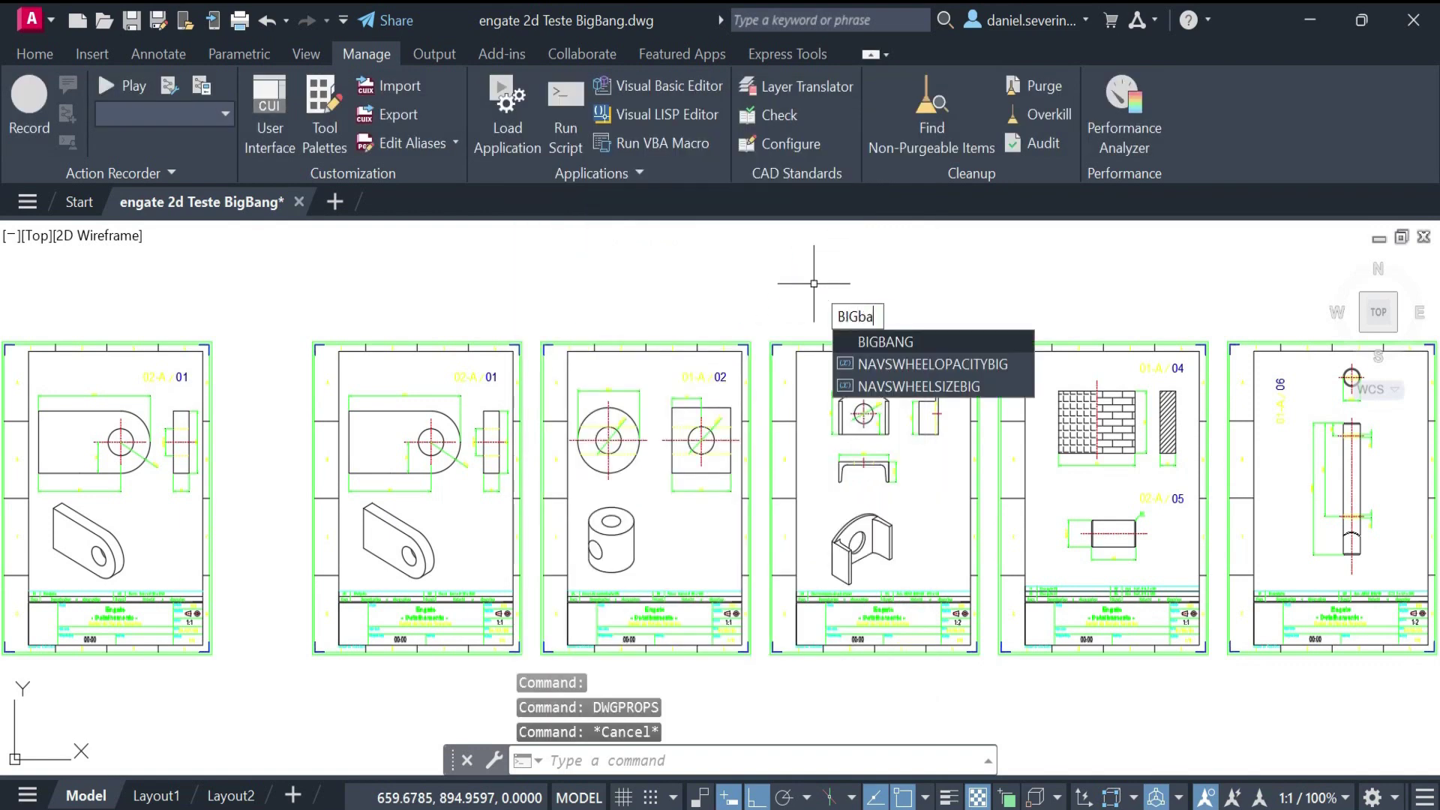
{"action": "type", "text": "ANG"}
{"action": "key", "text": "Return"}
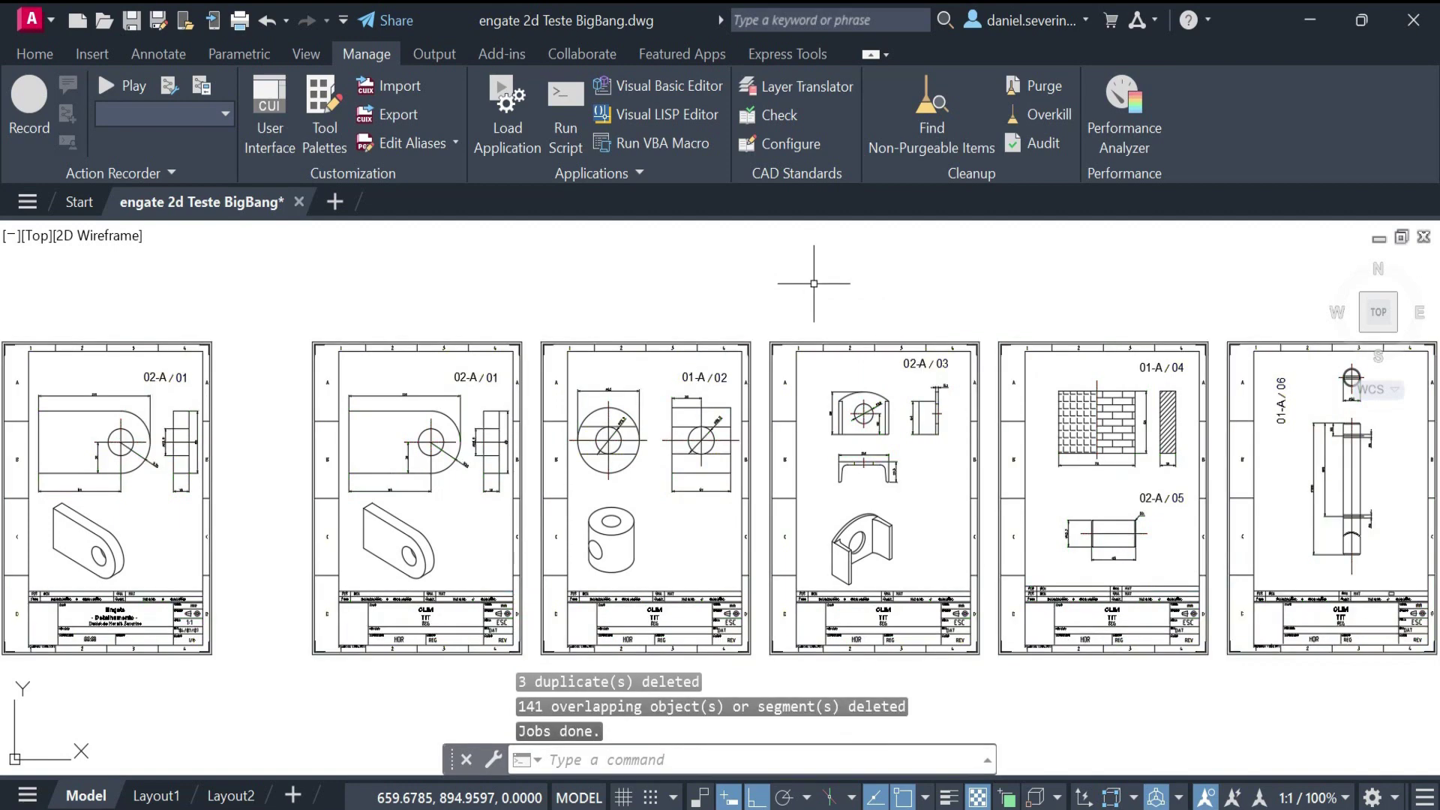
{"action": "key", "text": "ctrl+s"}
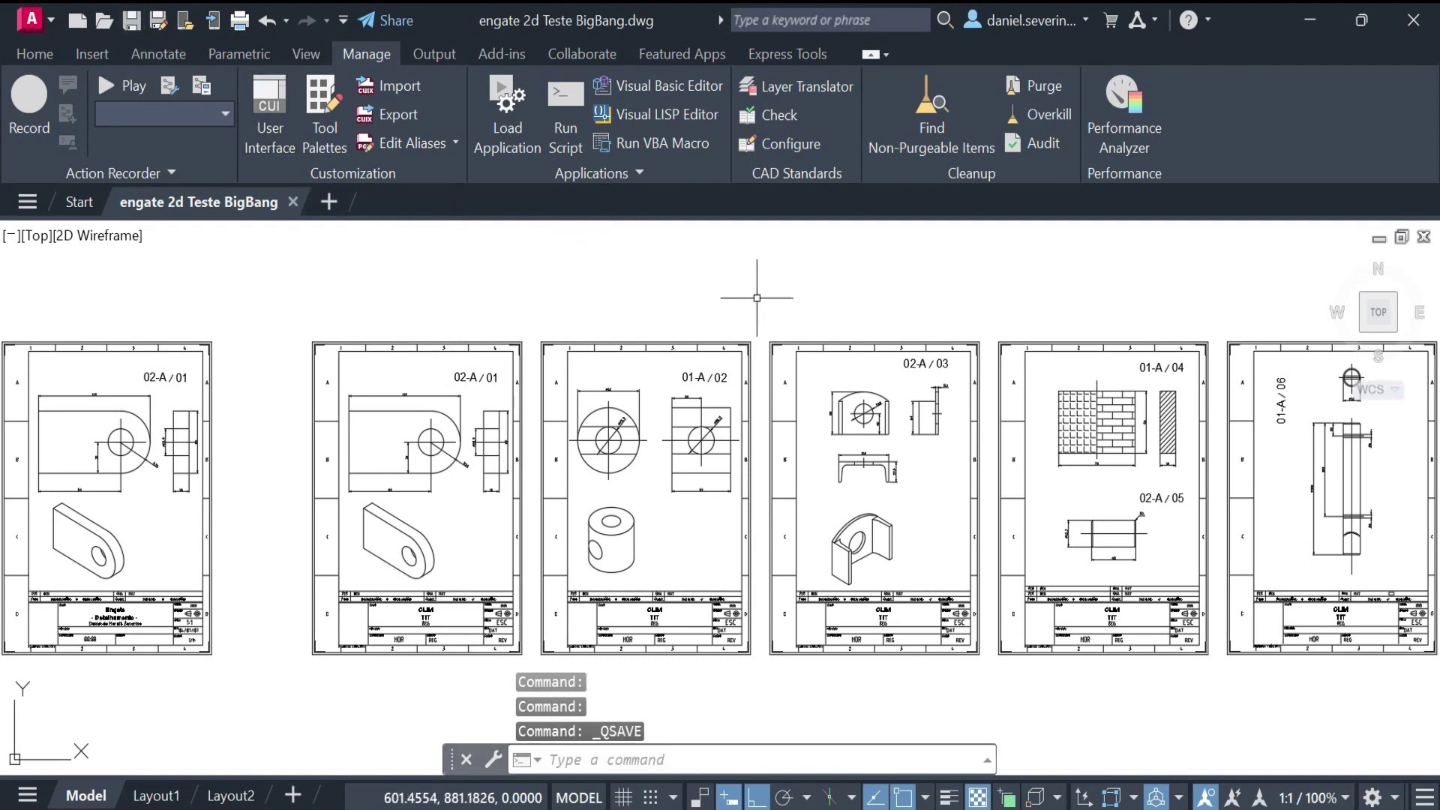
Check the drawing properties to confirm the file is now 170 KB, down from 243 KB
{"action": "type", "text": "DWGPROPS"}
{"action": "key", "text": "Return"}
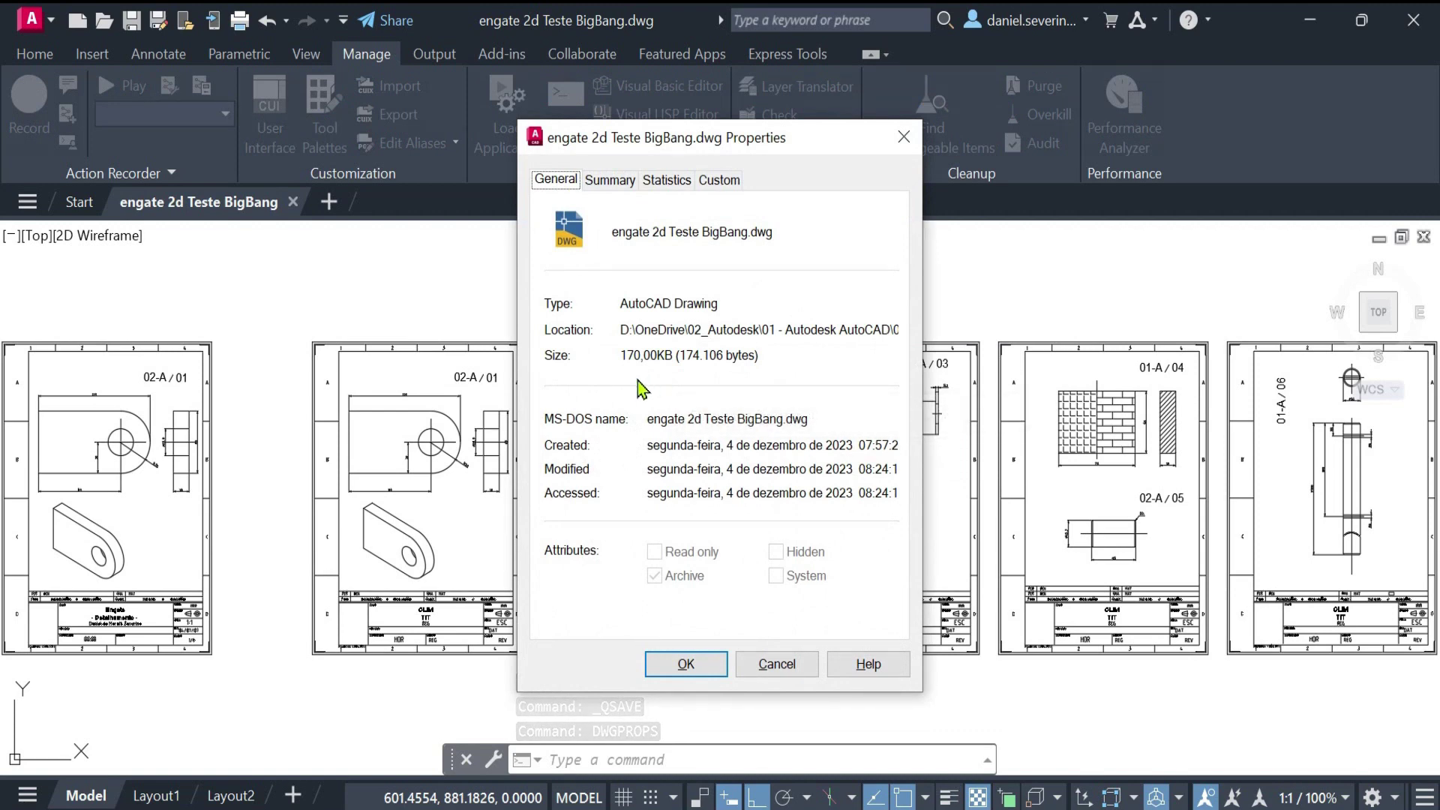
{"action": "left_click", "coordinate": [902, 138]}
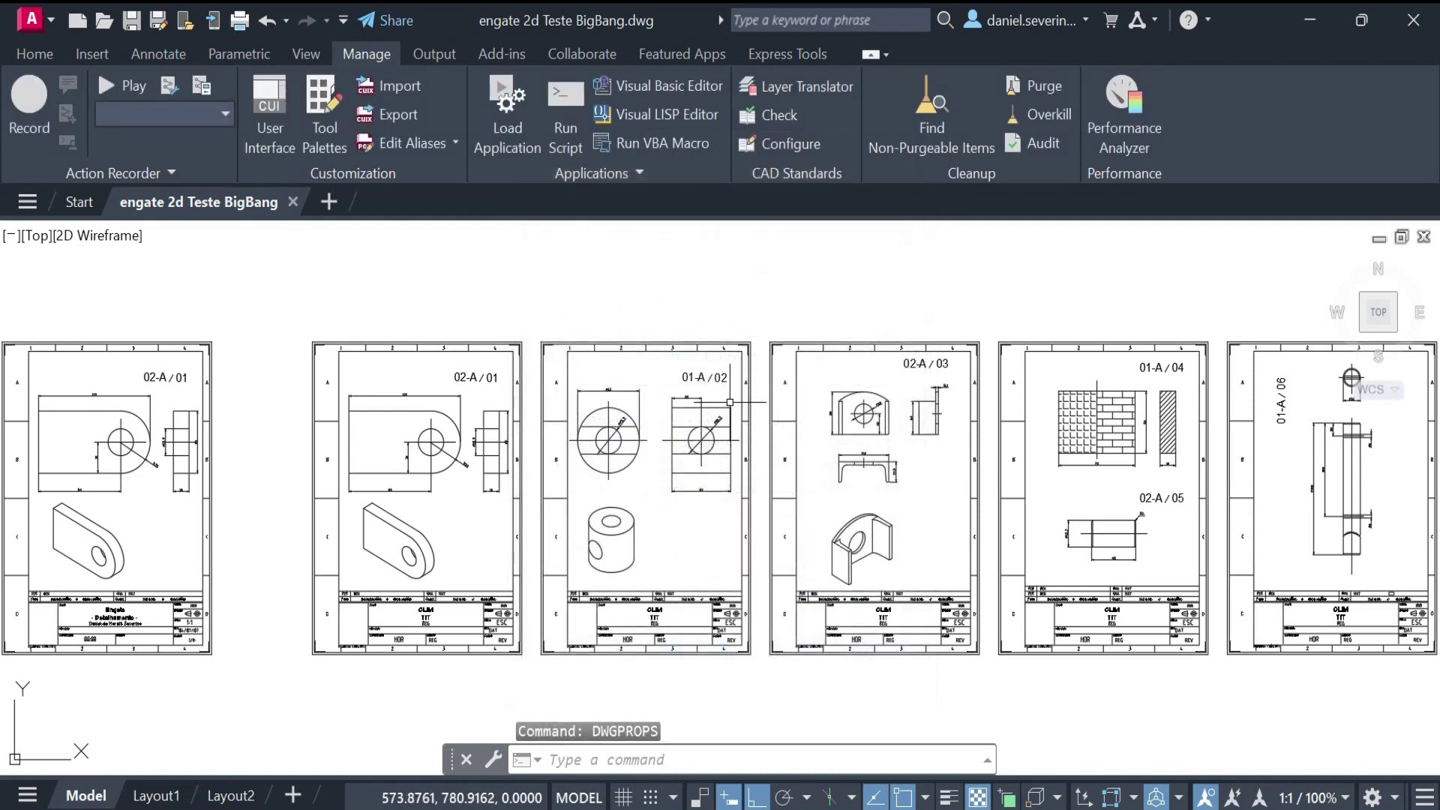
On the Home tab, review the layer list to confirm only layers 0 and 025 exist
{"action": "left_click", "coordinate": [34, 54]}
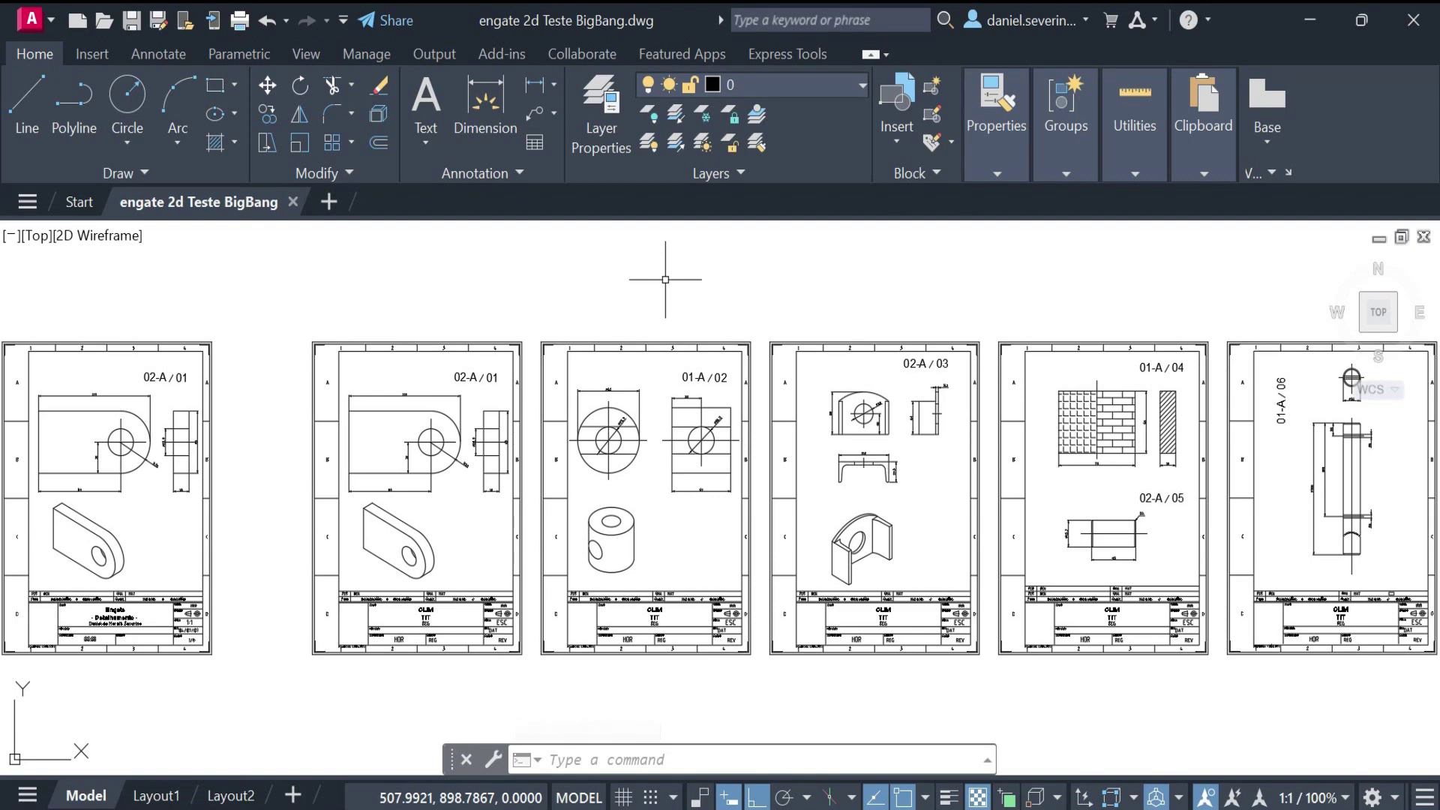
{"action": "left_click", "coordinate": [849, 86]}
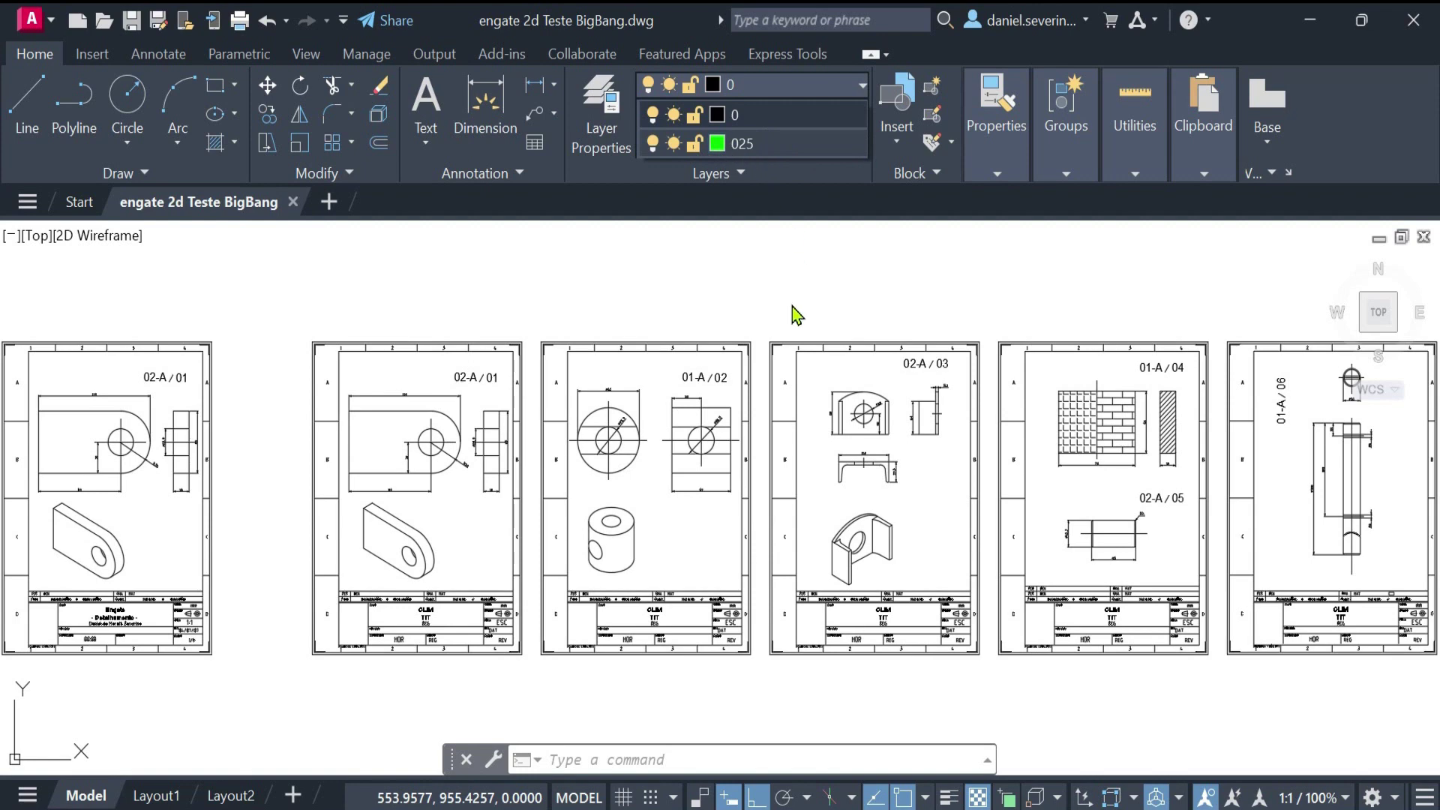
{"action": "left_click", "coordinate": [705, 263]}
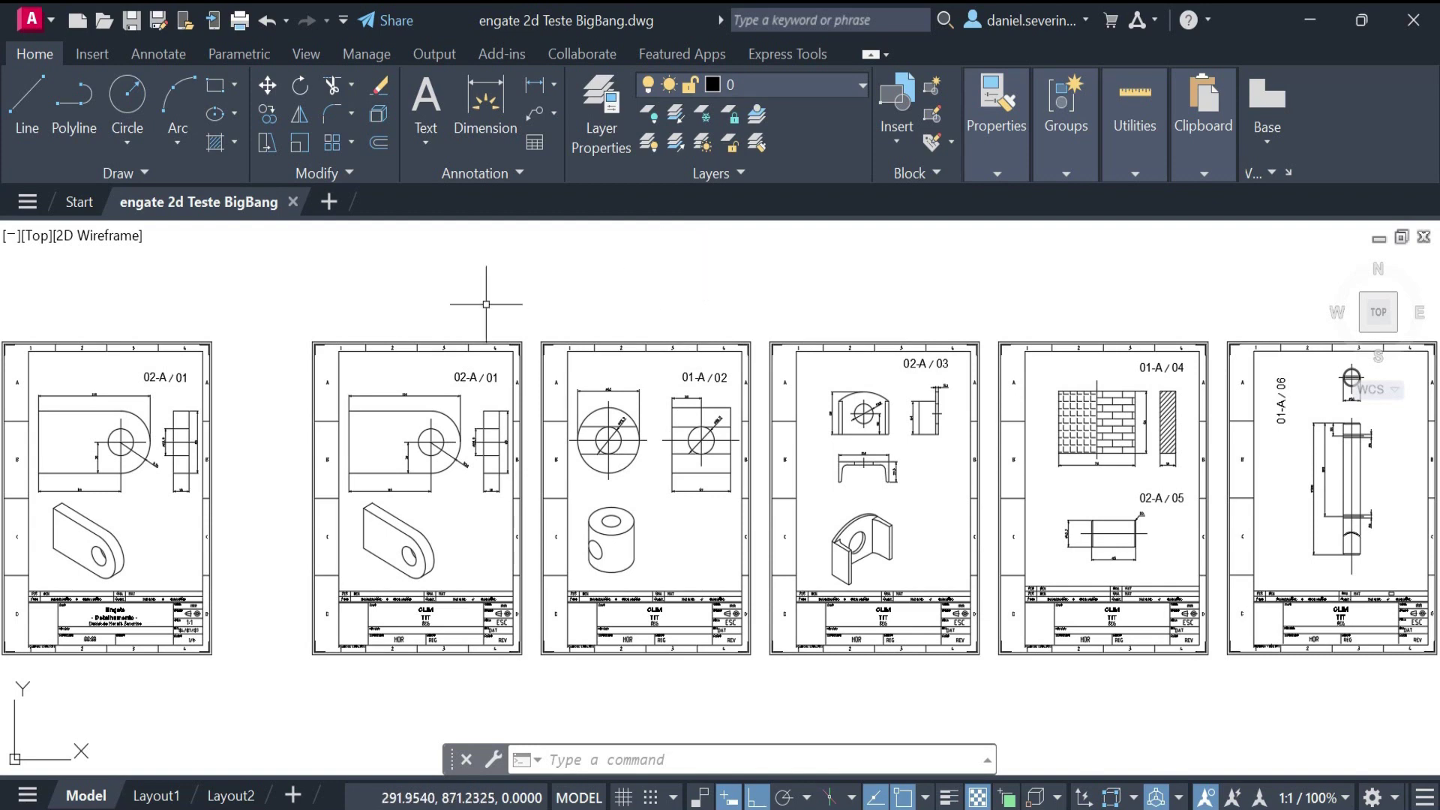
{"action": "scroll", "coordinate": [384, 388], "scroll_direction": "up", "scroll_amount": 4}
{"action": "left_click", "coordinate": [381, 408]}
{"action": "scroll", "coordinate": [298, 407], "scroll_direction": "up", "scroll_amount": 4}
{"action": "scroll", "coordinate": [276, 402], "scroll_direction": "up", "scroll_amount": 3}
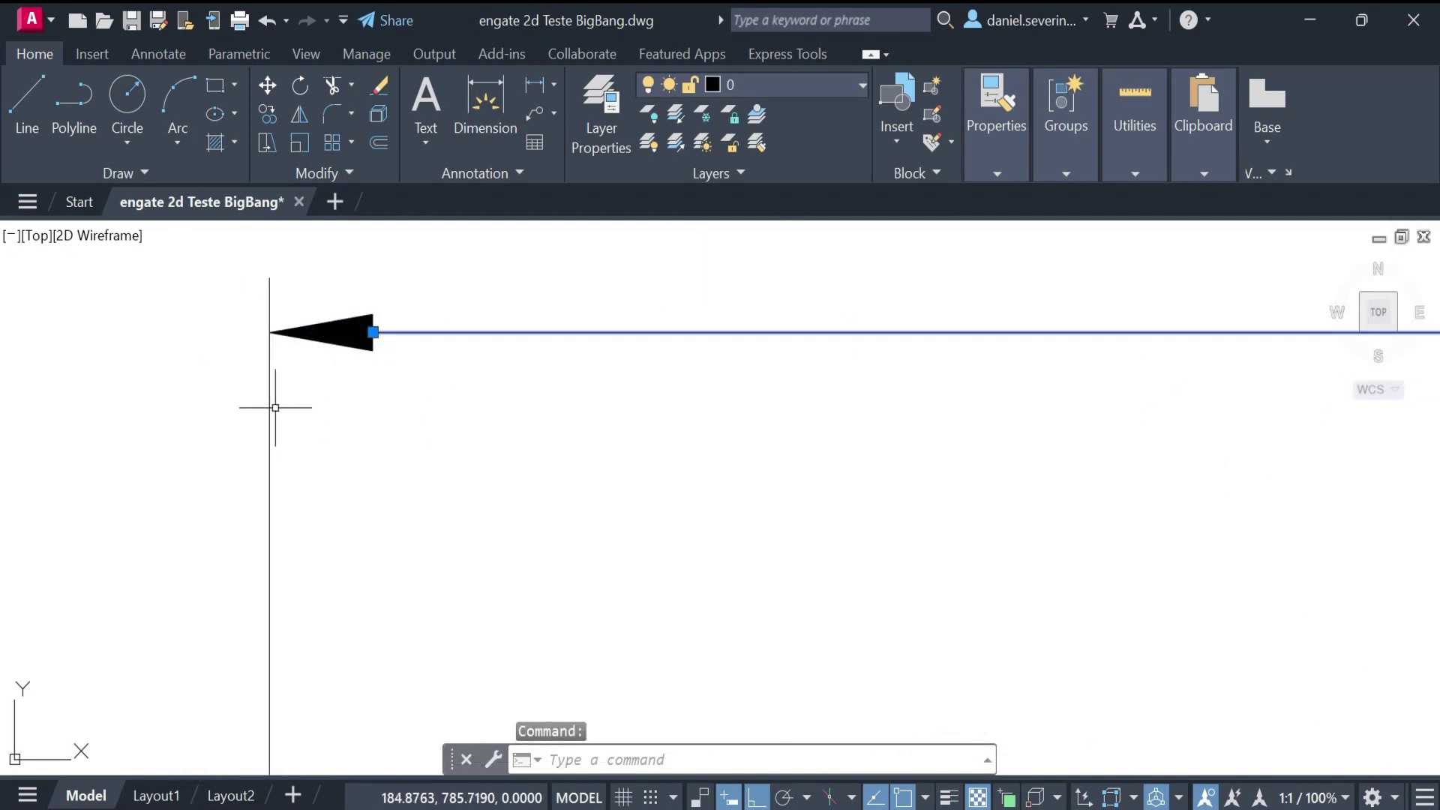
{"action": "key", "text": "Escape"}
{"action": "left_click", "coordinate": [275, 325]}
{"action": "left_click", "coordinate": [279, 351]}
{"action": "key", "text": "Escape"}
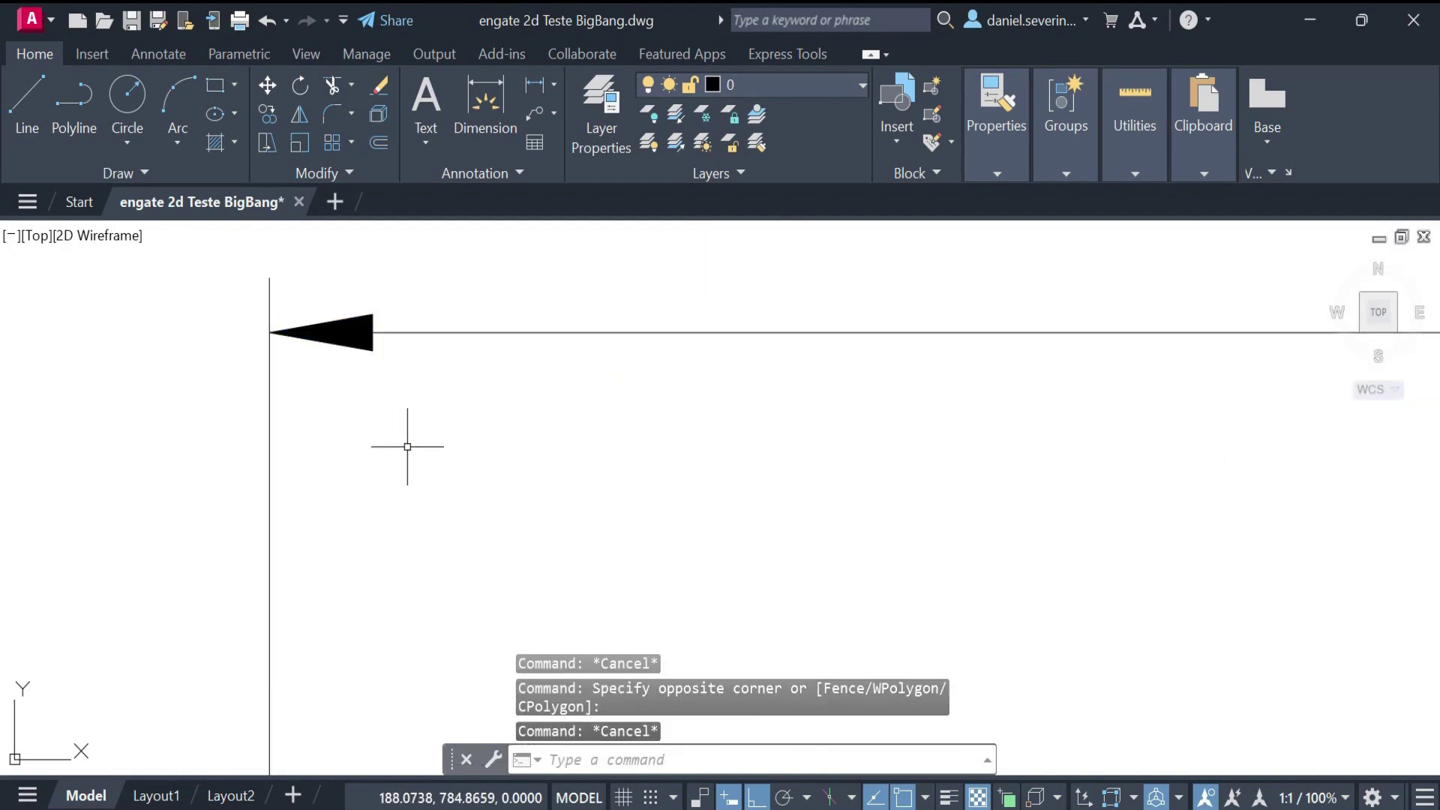
{"action": "scroll", "coordinate": [407, 446], "scroll_direction": "down", "scroll_amount": 3}
{"action": "scroll", "coordinate": [750, 477], "scroll_direction": "down", "scroll_amount": 3}
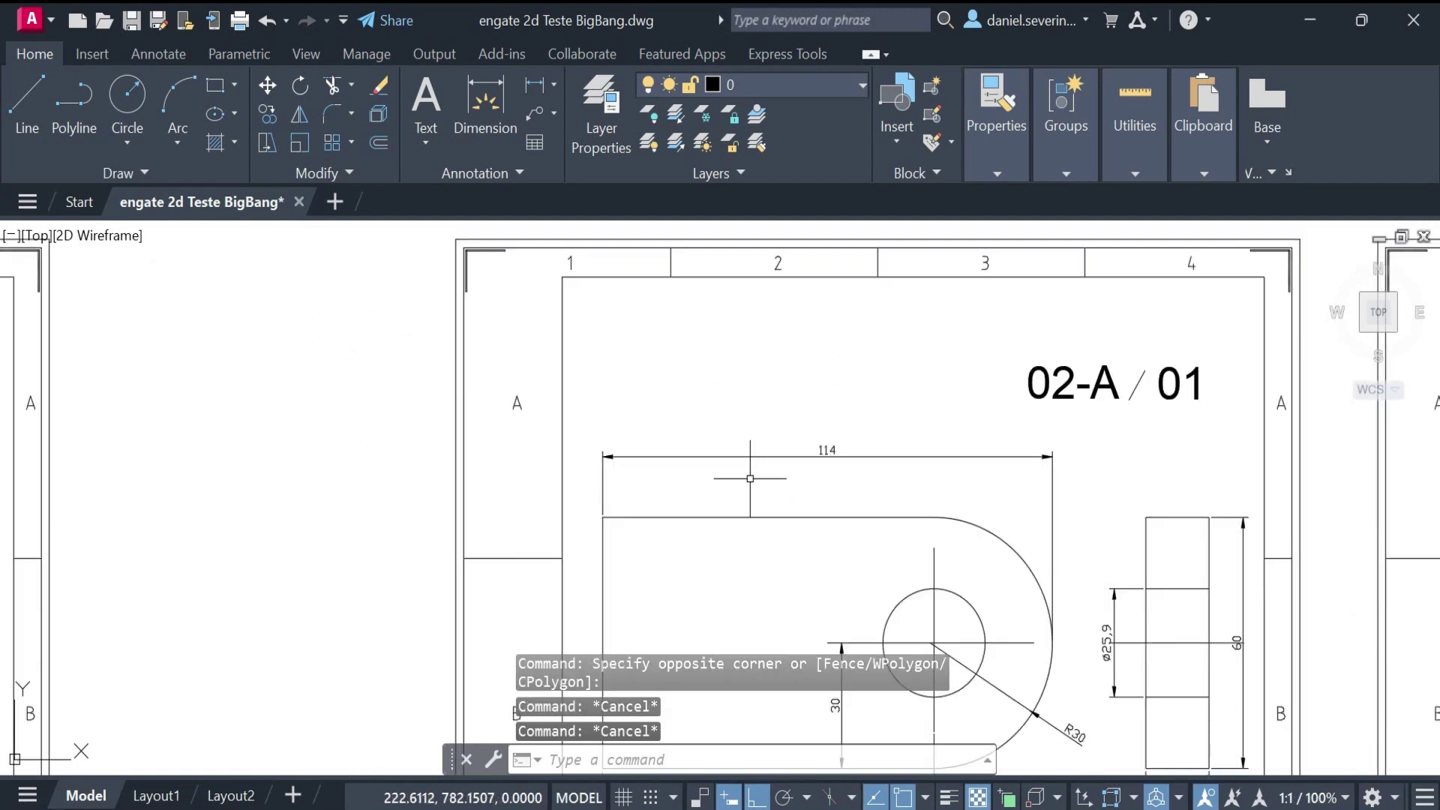
{"action": "scroll", "coordinate": [749, 477], "scroll_direction": "down", "scroll_amount": 3}
{"action": "middle_click_drag", "start_coordinate": [750, 480], "coordinate": [570, 479]}
{"action": "scroll", "coordinate": [770, 462], "scroll_direction": "up", "scroll_amount": 3}
{"action": "scroll", "coordinate": [769, 462], "scroll_direction": "up", "scroll_amount": 3}
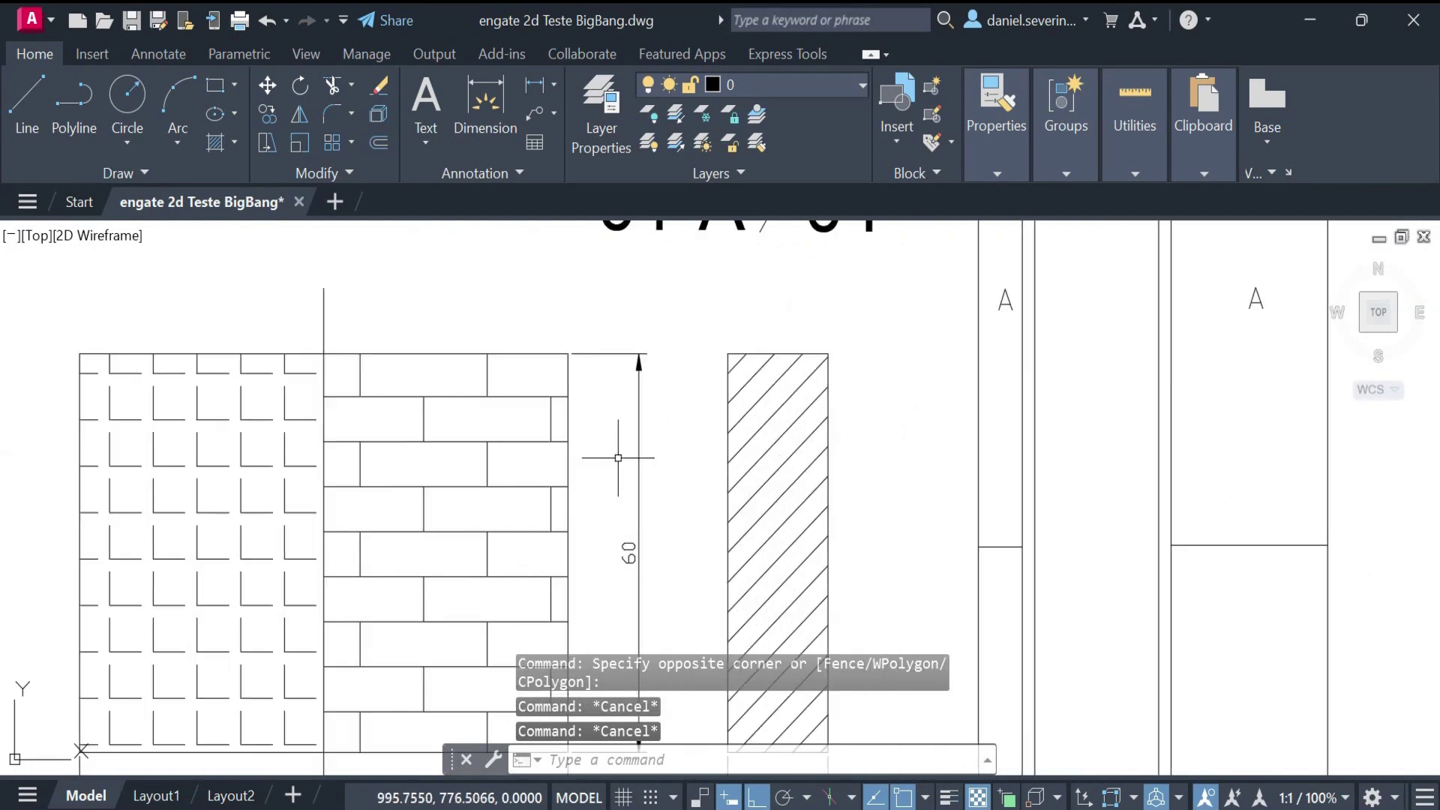
{"action": "left_click", "coordinate": [776, 411]}
{"action": "left_click", "coordinate": [734, 381]}
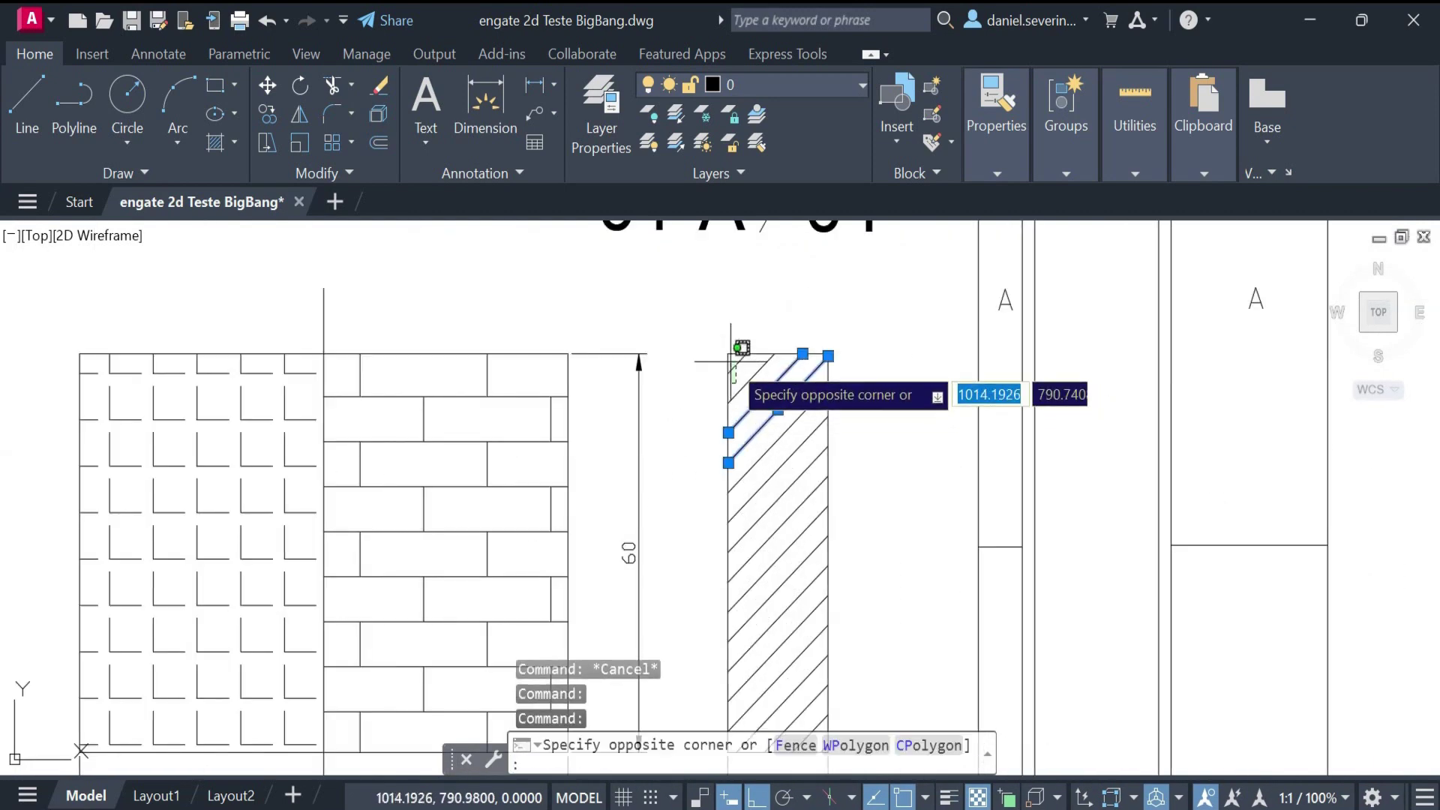
{"action": "key", "text": "Escape"}
{"action": "left_click", "coordinate": [763, 409]}
{"action": "key", "text": "Escape"}
{"action": "scroll", "coordinate": [762, 410], "scroll_direction": "down", "scroll_amount": 5}
{"action": "key", "text": "Escape"}
{"action": "mouse_move", "coordinate": [600, 431]}
{"action": "middle_mouse_down"}
{"action": "mouse_move", "coordinate": [855, 432]}
{"action": "mouse_move", "coordinate": [951, 409]}
{"action": "middle_mouse_up"}
{"action": "scroll", "coordinate": [652, 574], "scroll_direction": "up", "scroll_amount": 6}
{"action": "scroll", "coordinate": [618, 594], "scroll_direction": "up", "scroll_amount": 2}
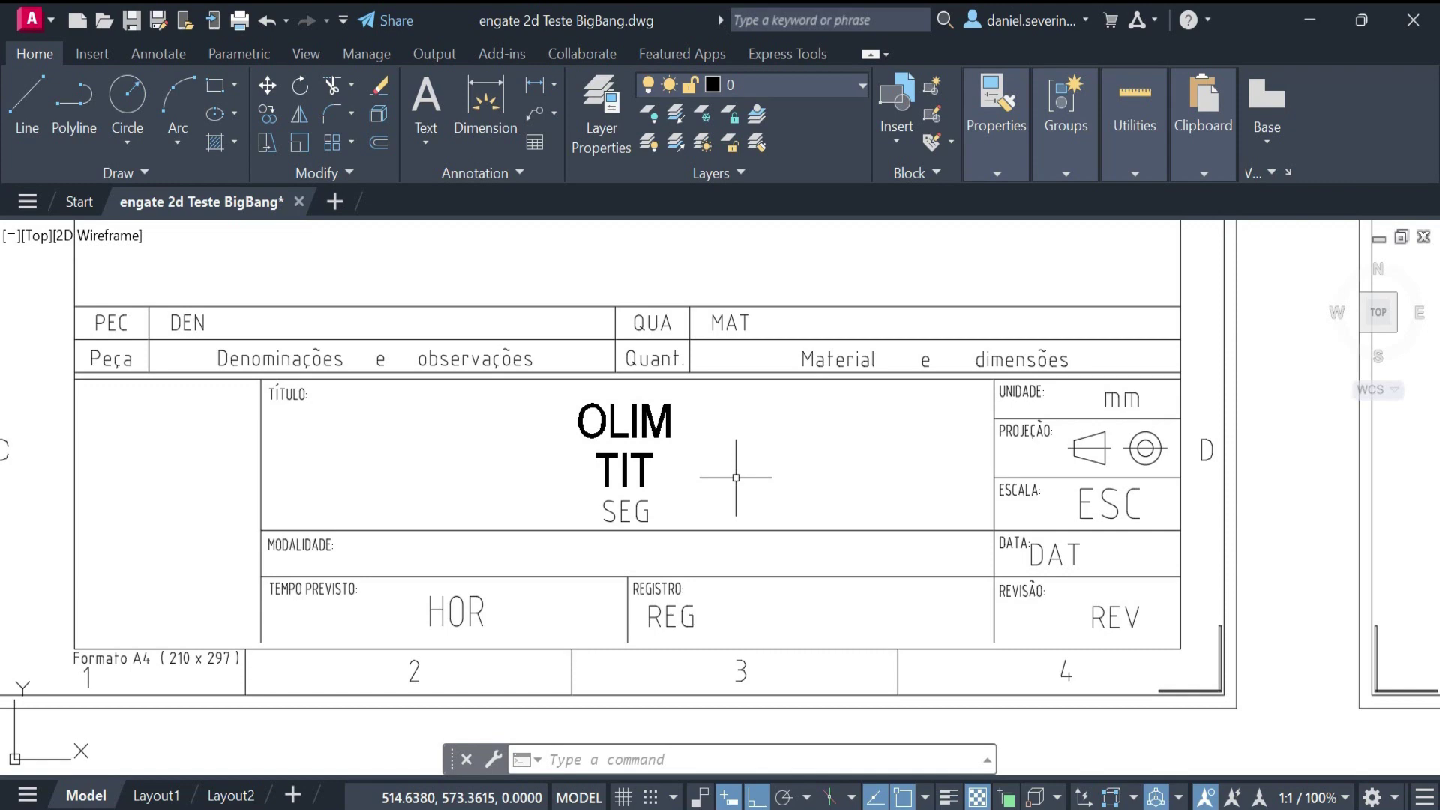
{"action": "scroll", "coordinate": [735, 477], "scroll_direction": "down", "scroll_amount": 6}
{"action": "scroll", "coordinate": [514, 472], "scroll_direction": "down", "scroll_amount": 3}
{"action": "scroll", "coordinate": [474, 478], "scroll_direction": "up", "scroll_amount": 5}
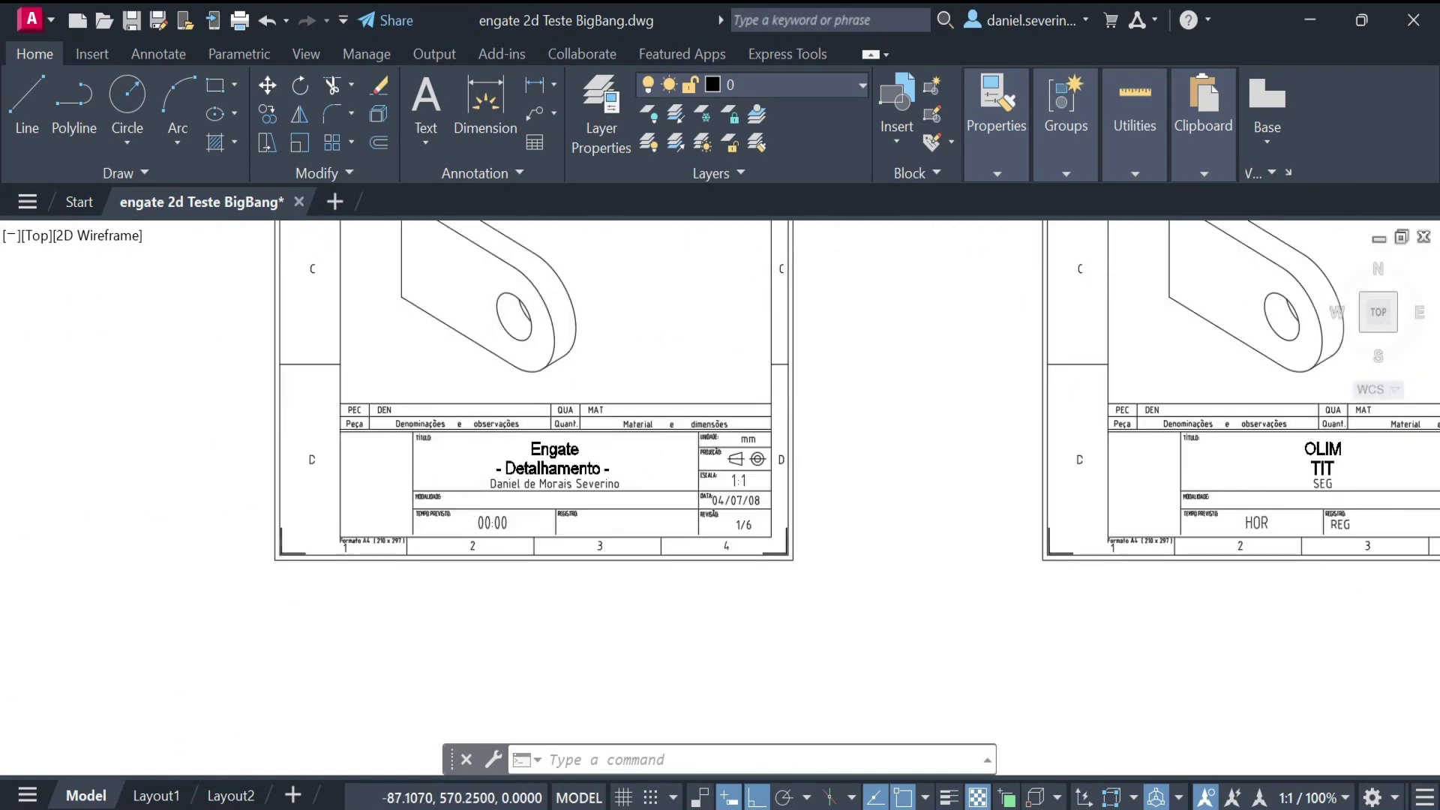
{"action": "scroll", "coordinate": [474, 478], "scroll_direction": "up", "scroll_amount": 3}
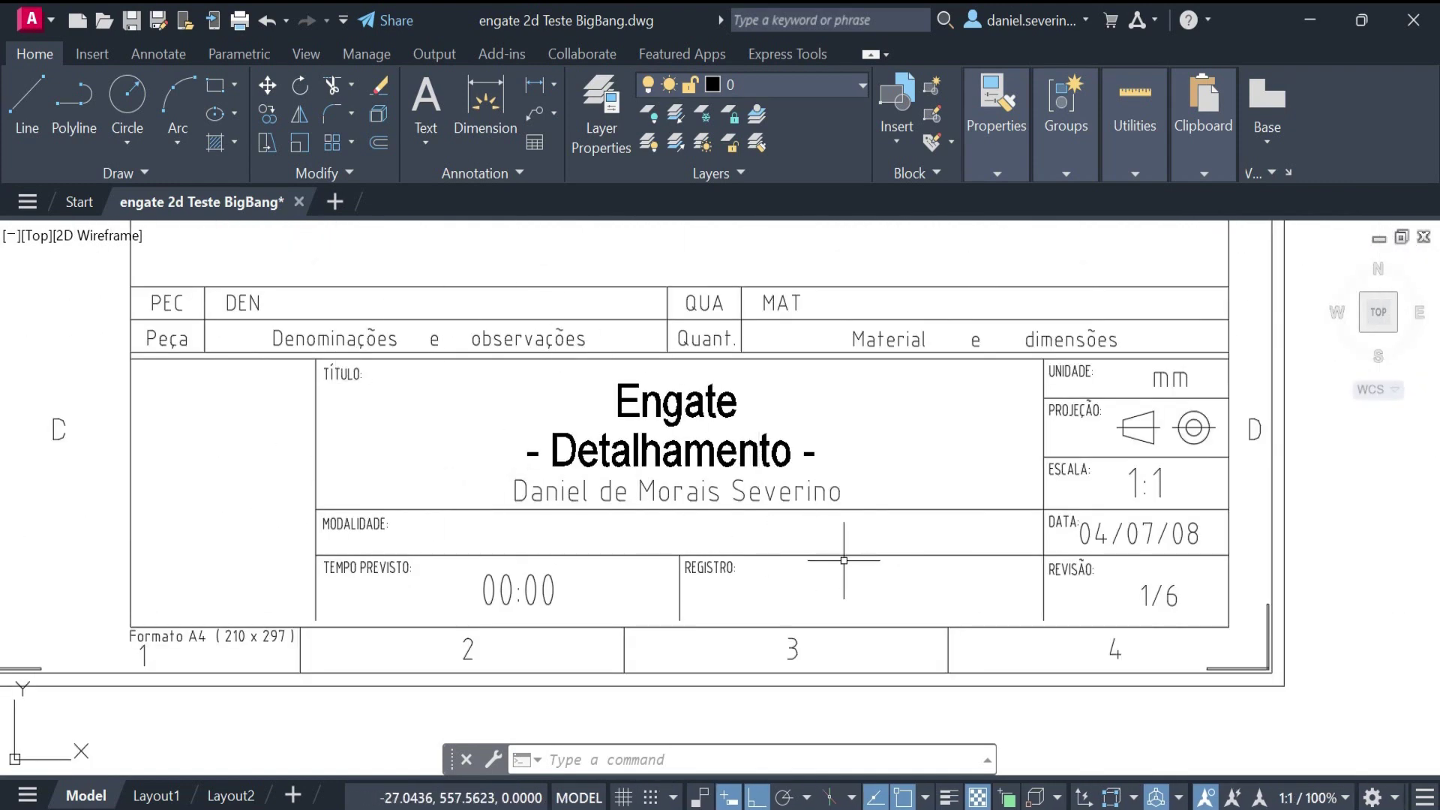
{"action": "scroll", "coordinate": [843, 561], "scroll_direction": "down", "scroll_amount": 3}
{"action": "scroll", "coordinate": [900, 547], "scroll_direction": "down", "scroll_amount": 3}
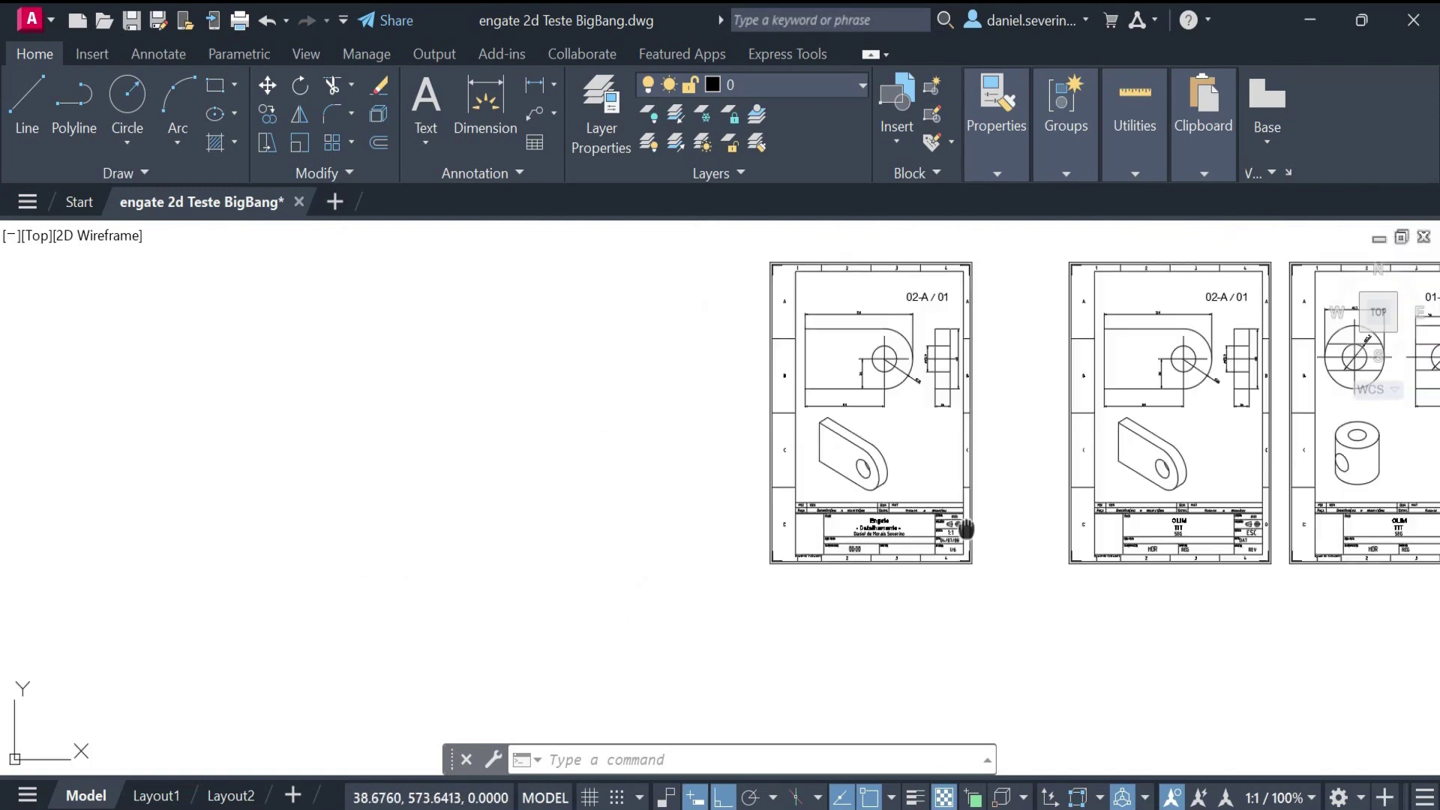
{"action": "mouse_move", "coordinate": [970, 530]}
{"action": "middle_mouse_down"}
{"action": "mouse_move", "coordinate": [579, 531]}
{"action": "mouse_move", "coordinate": [335, 582]}
{"action": "mouse_move", "coordinate": [232, 578]}
{"action": "middle_mouse_up"}
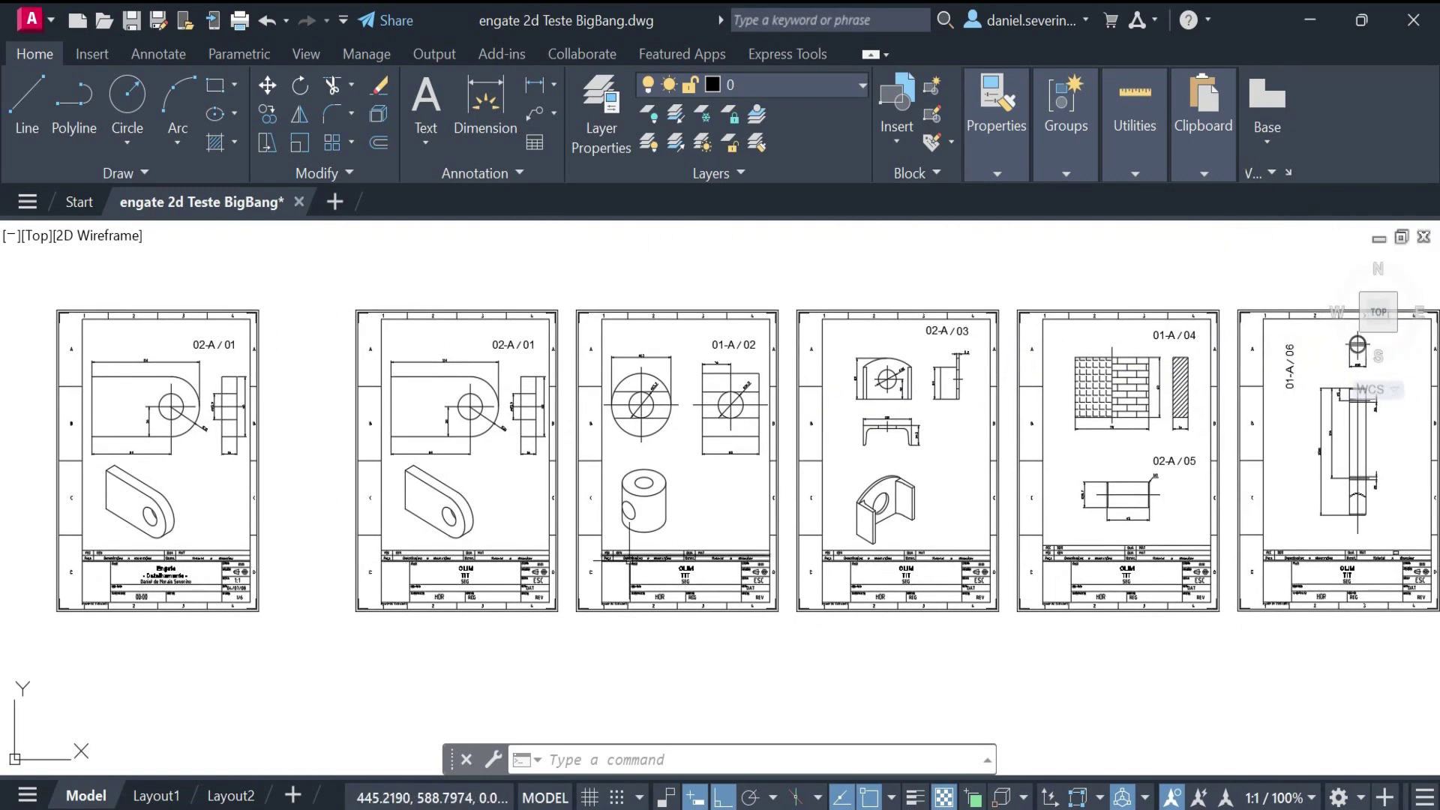
{"action": "mouse_move", "coordinate": [688, 555]}
{"action": "middle_mouse_down"}
{"action": "mouse_move", "coordinate": [573, 551]}
{"action": "mouse_move", "coordinate": [688, 566]}
{"action": "middle_mouse_up"}
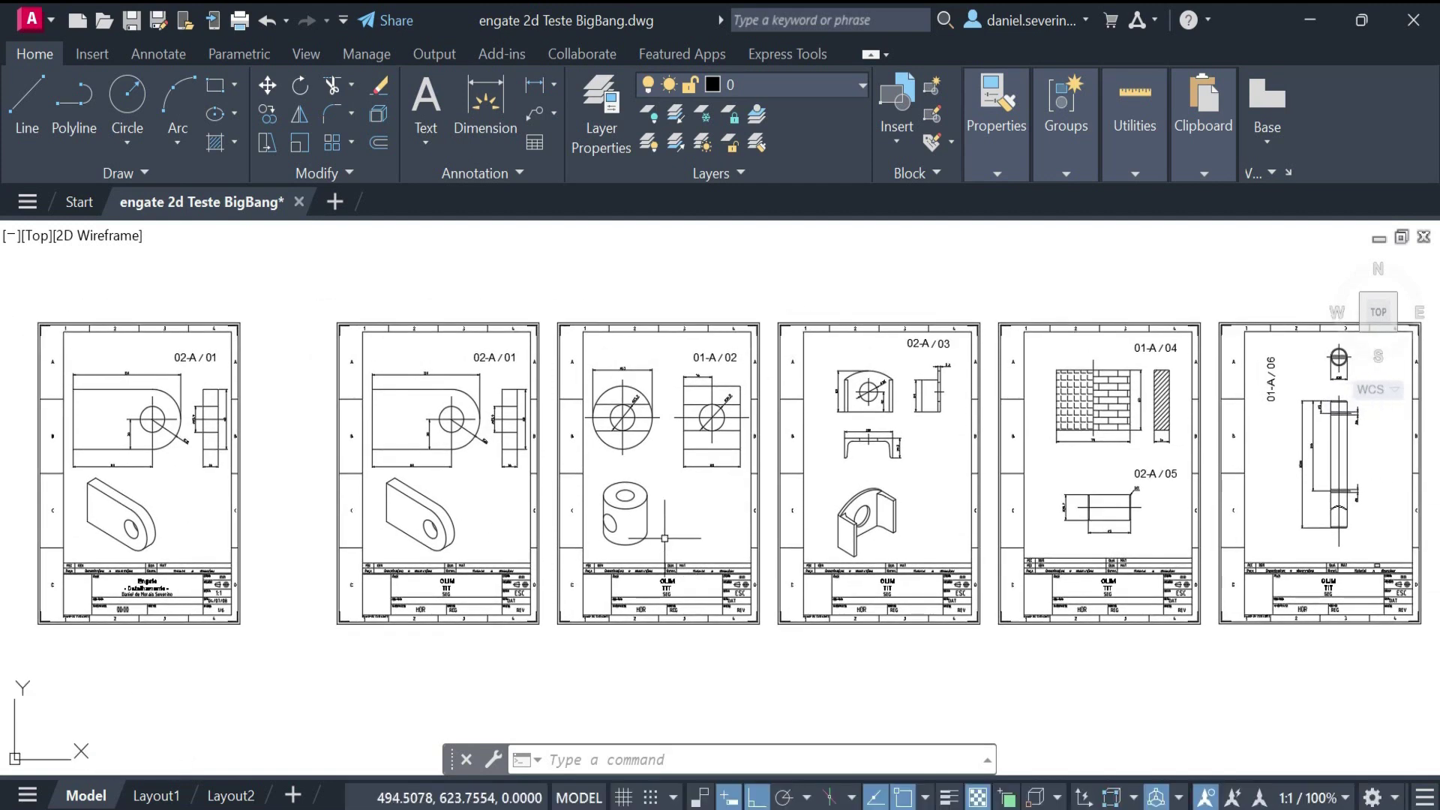